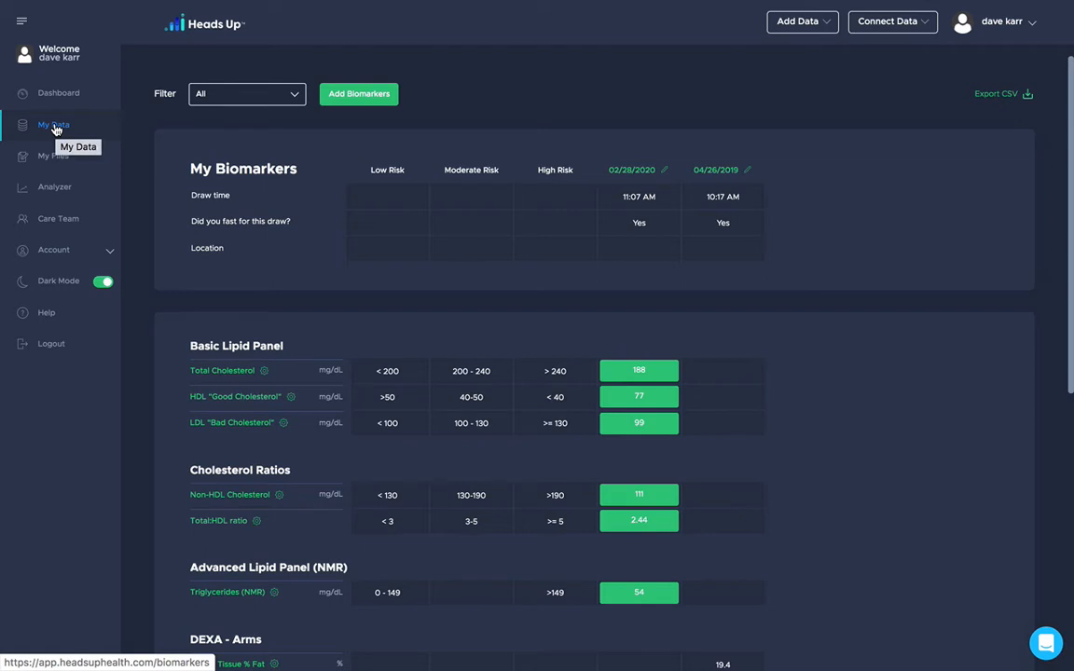
Step: Filter the biomarker list to DEXA and look through the existing scan results
click(228, 99)
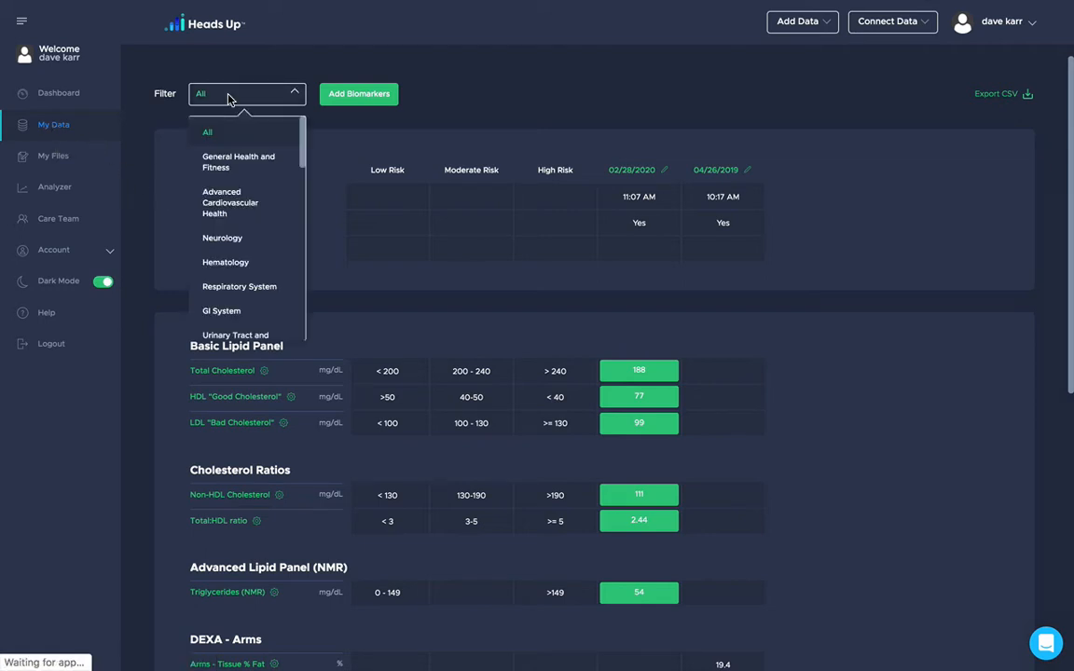
scroll(233, 240, down, 3)
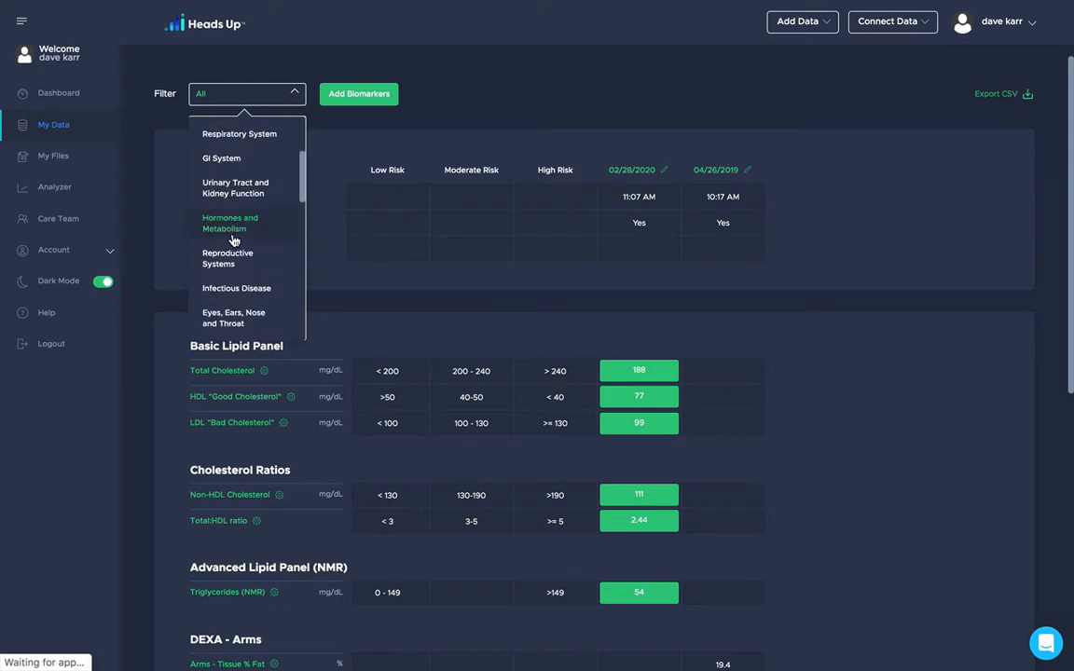
scroll(233, 240, down, 5)
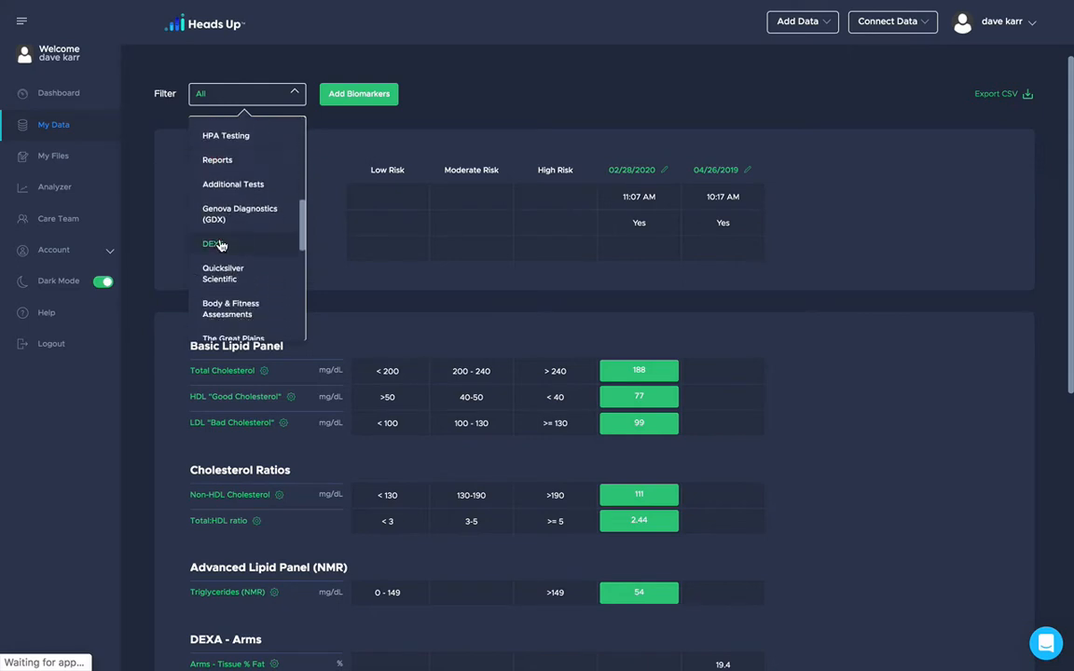
click(221, 245)
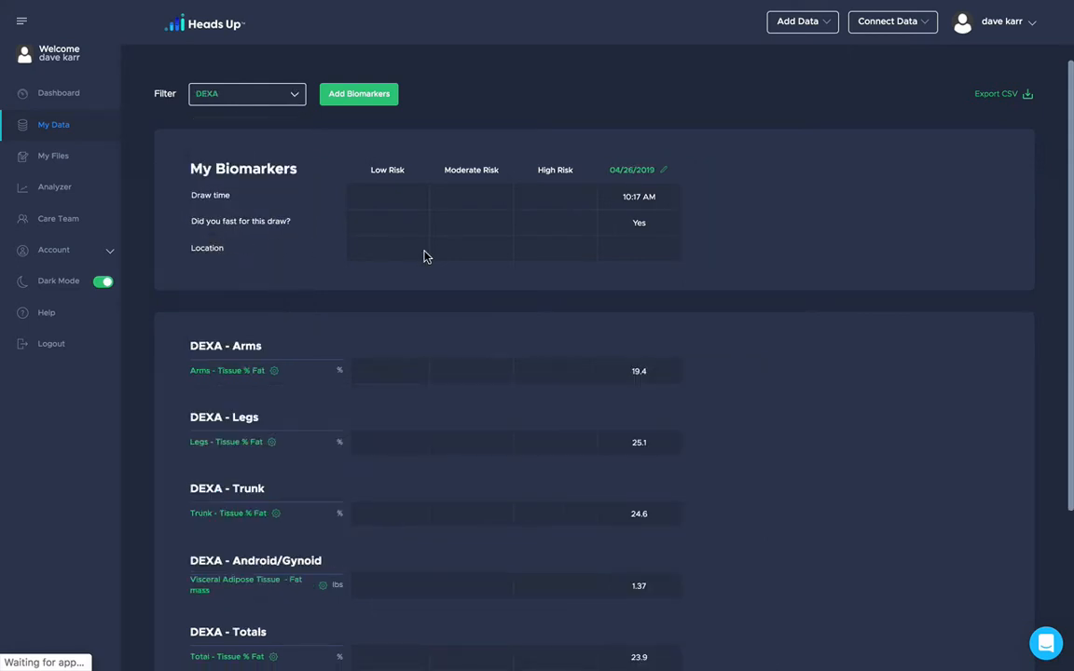
scroll(424, 256, down, 1)
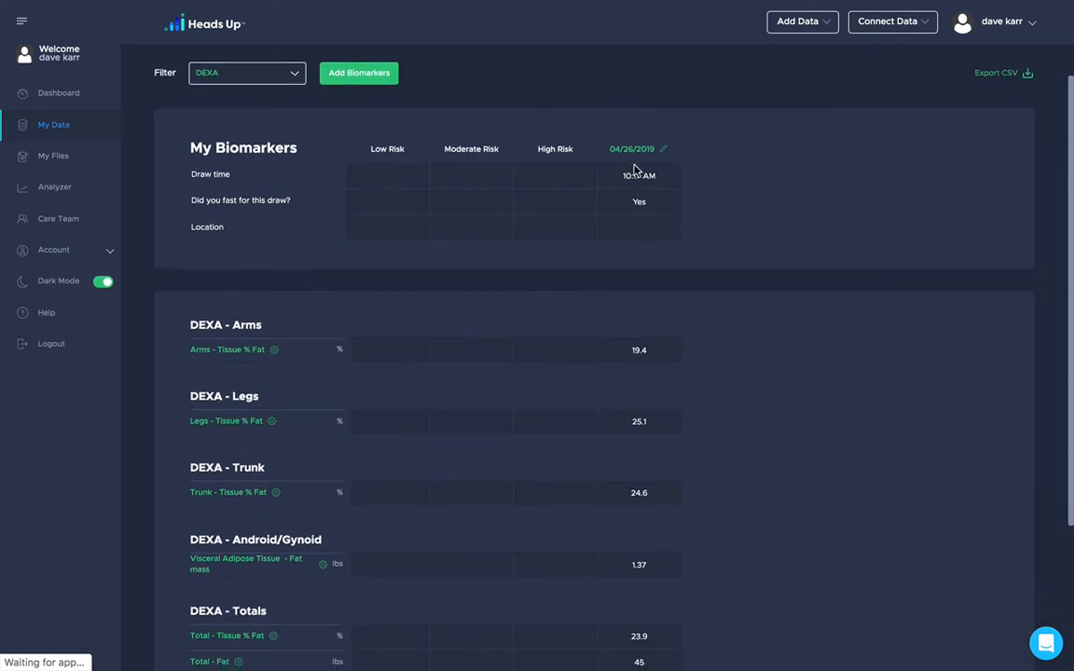
scroll(620, 469, down, 2)
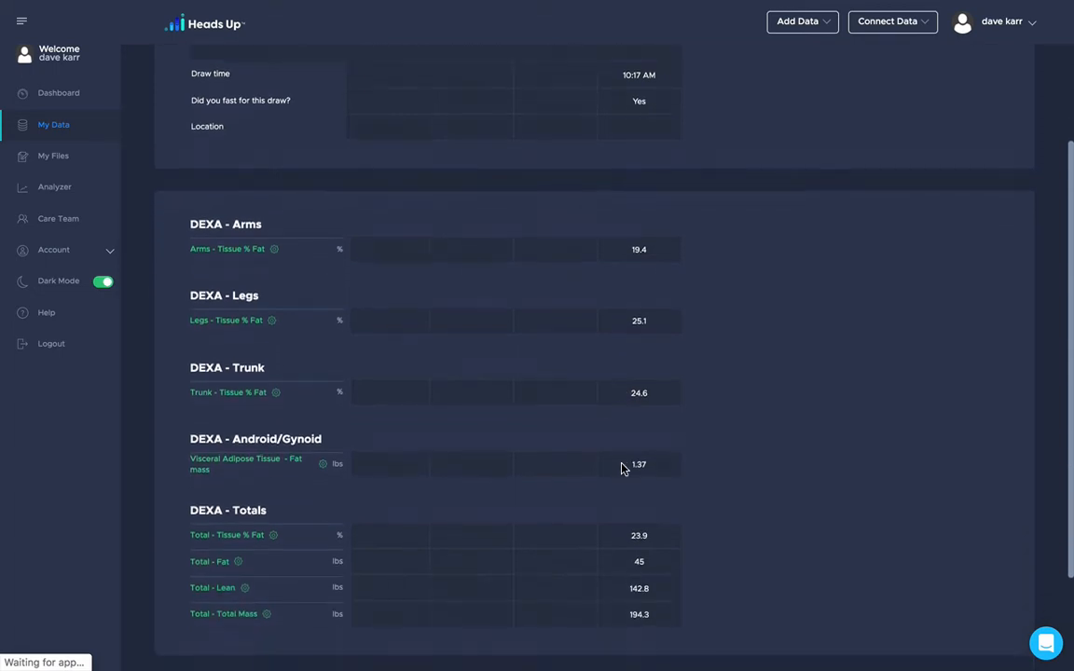
scroll(621, 470, up, 3)
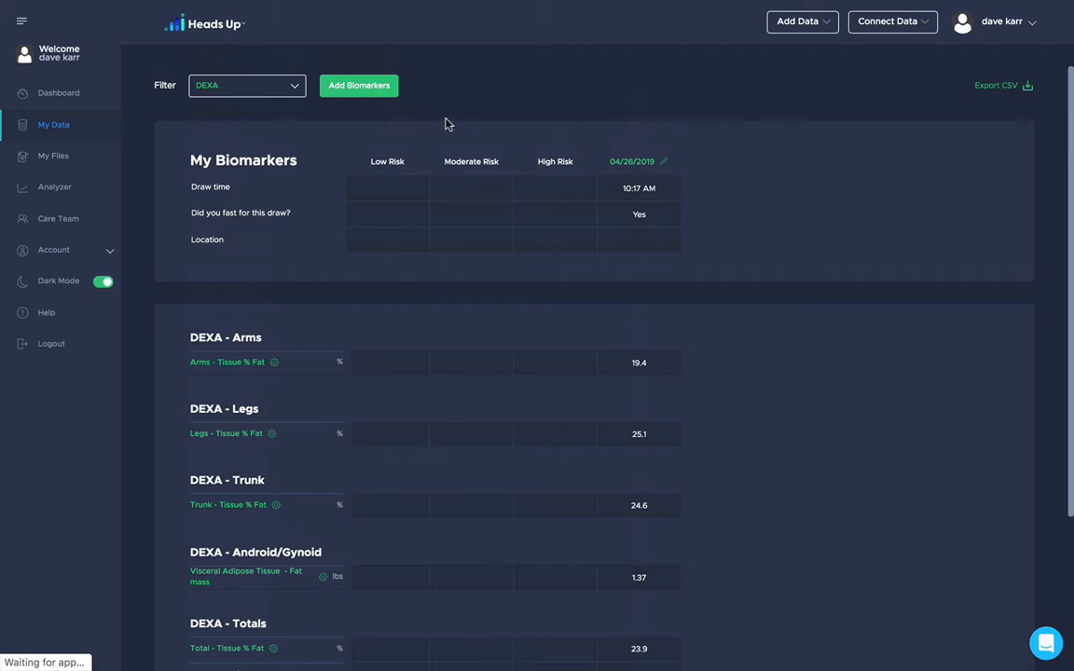
Step: Start a new biomarkers entry dated Apr 13, 2020, leaving the fasting answer at Yes
click(351, 88)
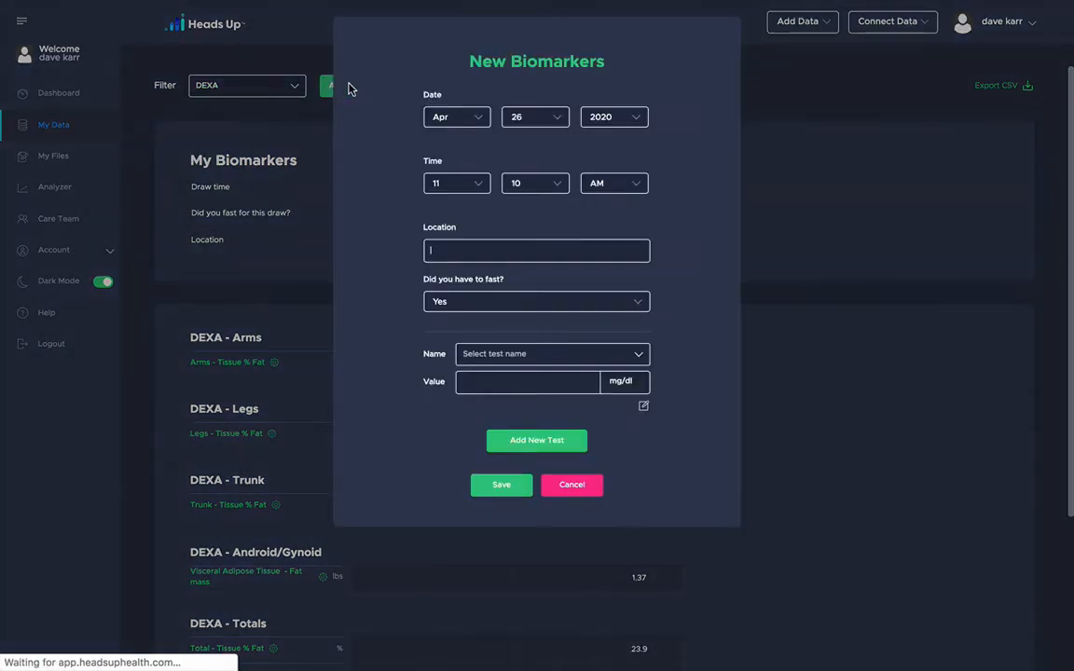
click(536, 117)
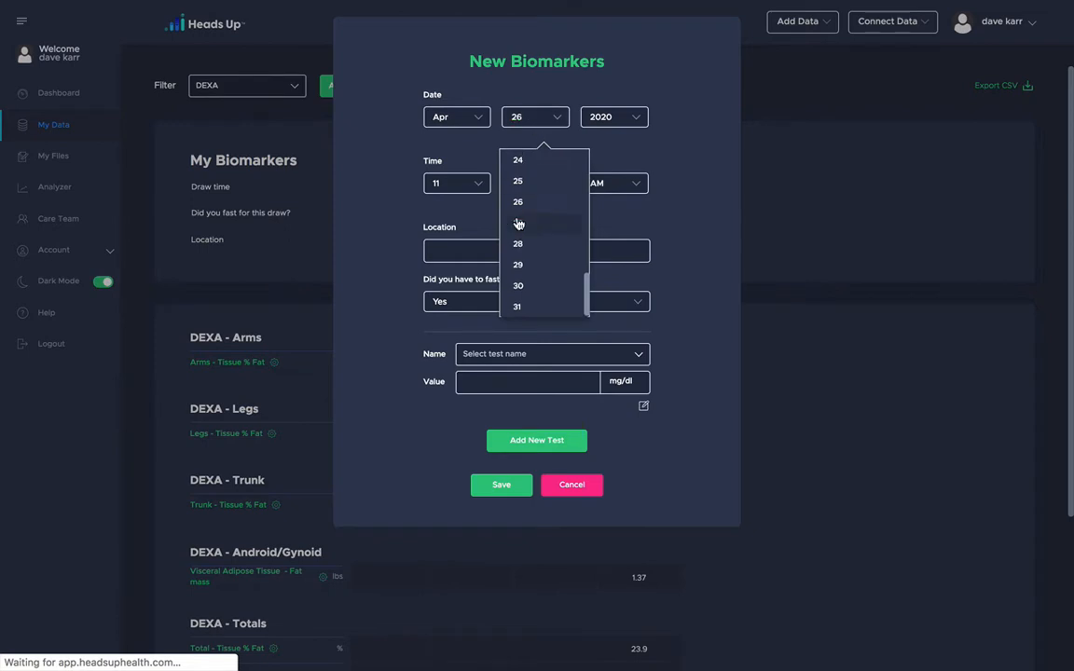
scroll(520, 219, up, 5)
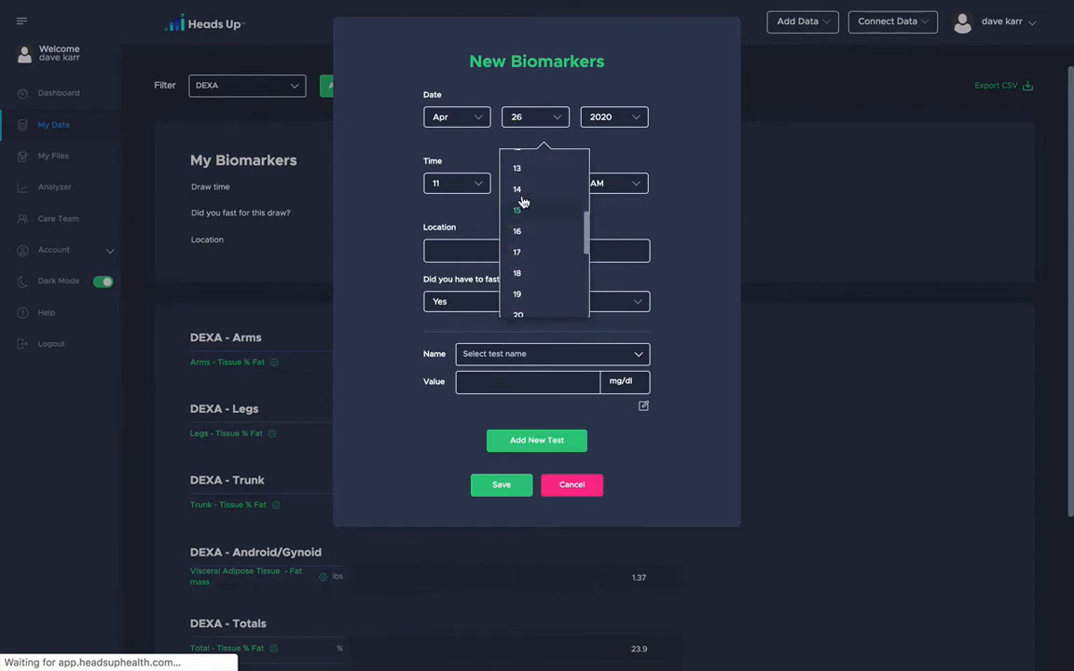
click(531, 172)
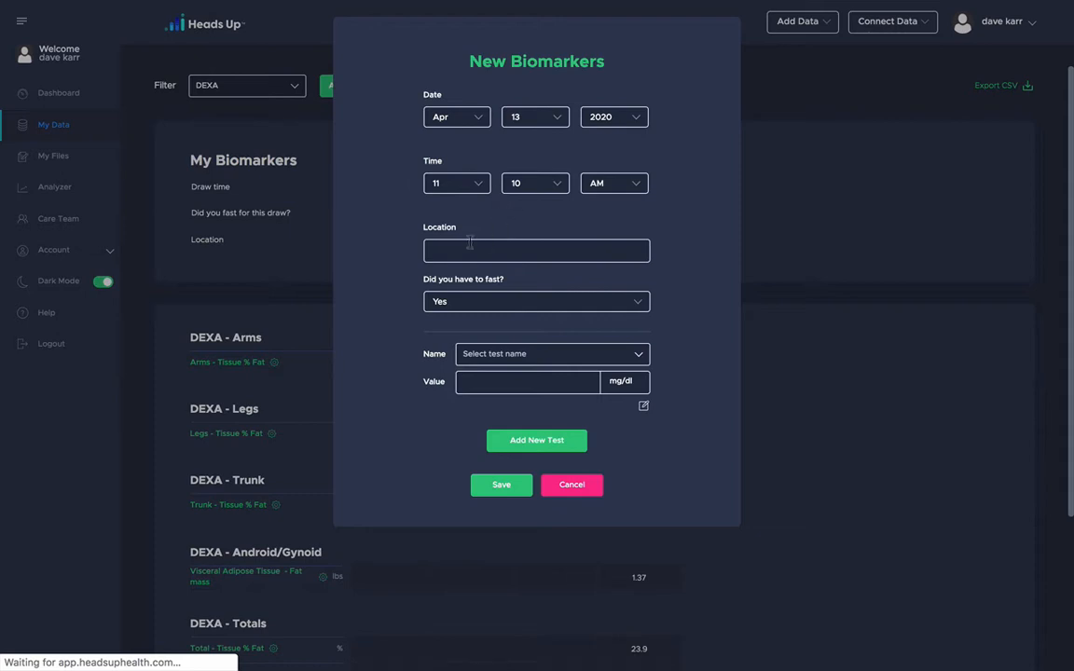
click(454, 302)
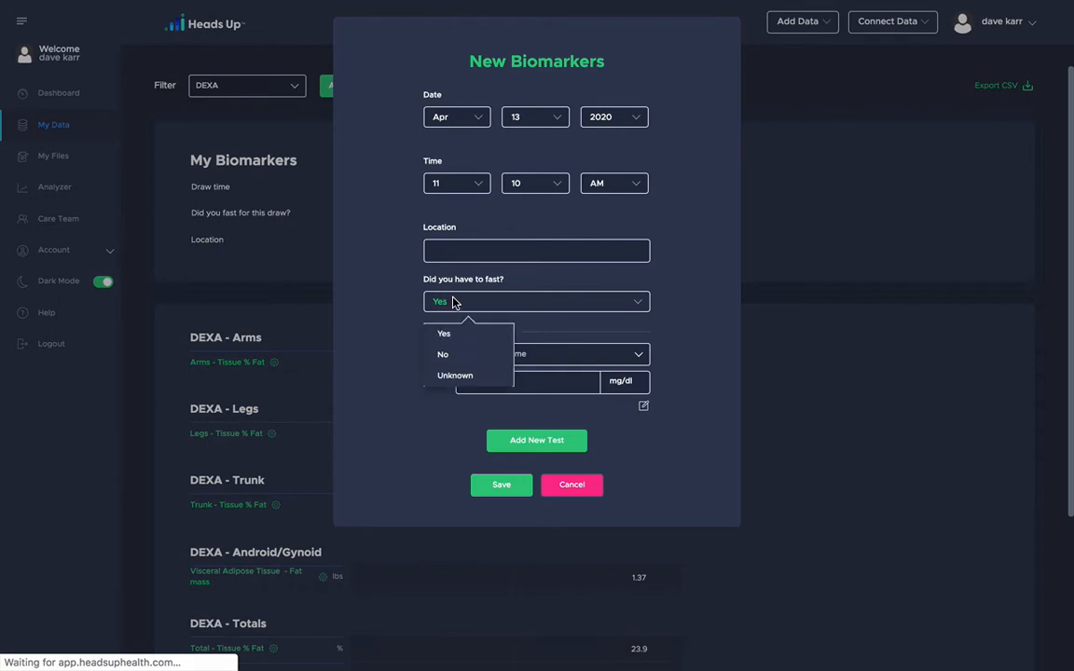
click(390, 336)
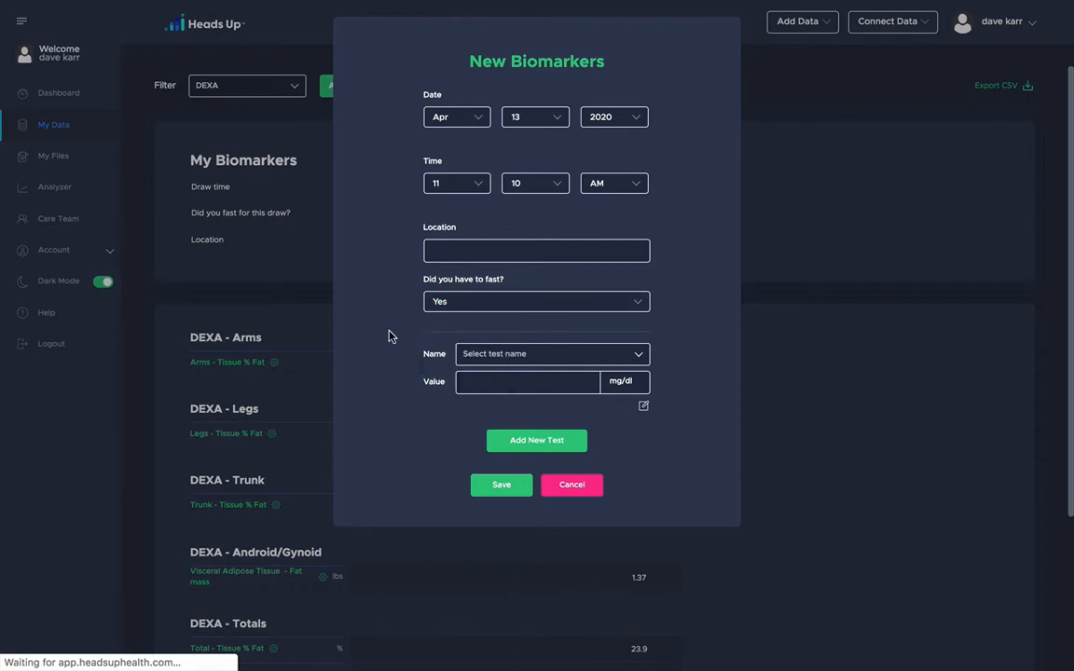
Step: Select the DEXA tests Legs - Tissue % Fat, Trunk - Tissue % Fat and Visceral Adipose Tissue - Fat mass for the entry
click(496, 355)
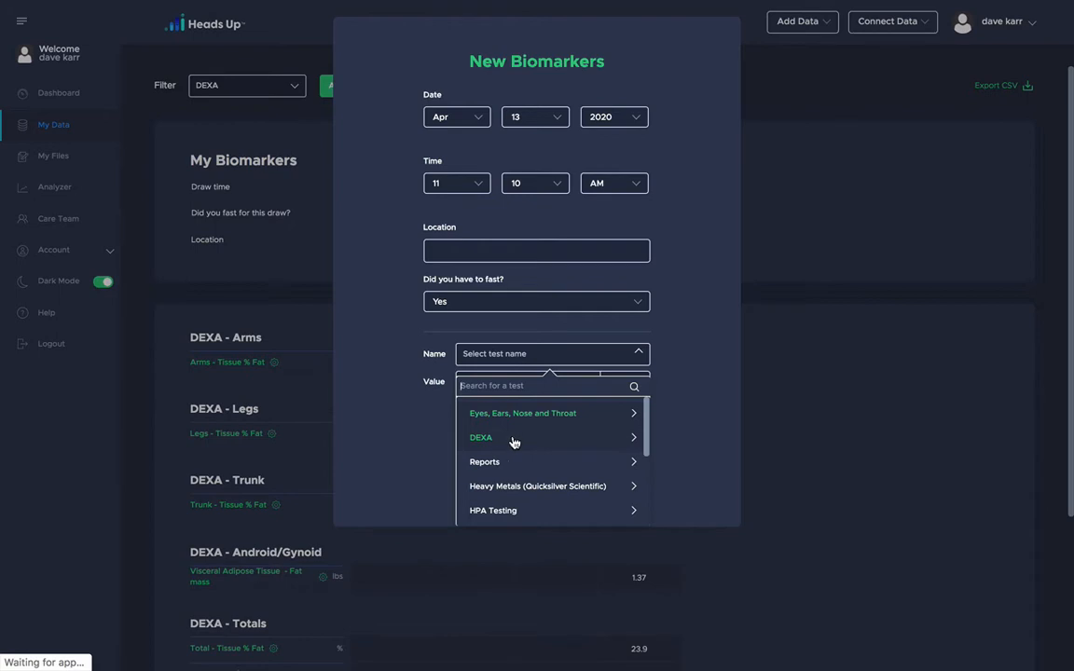
click(513, 442)
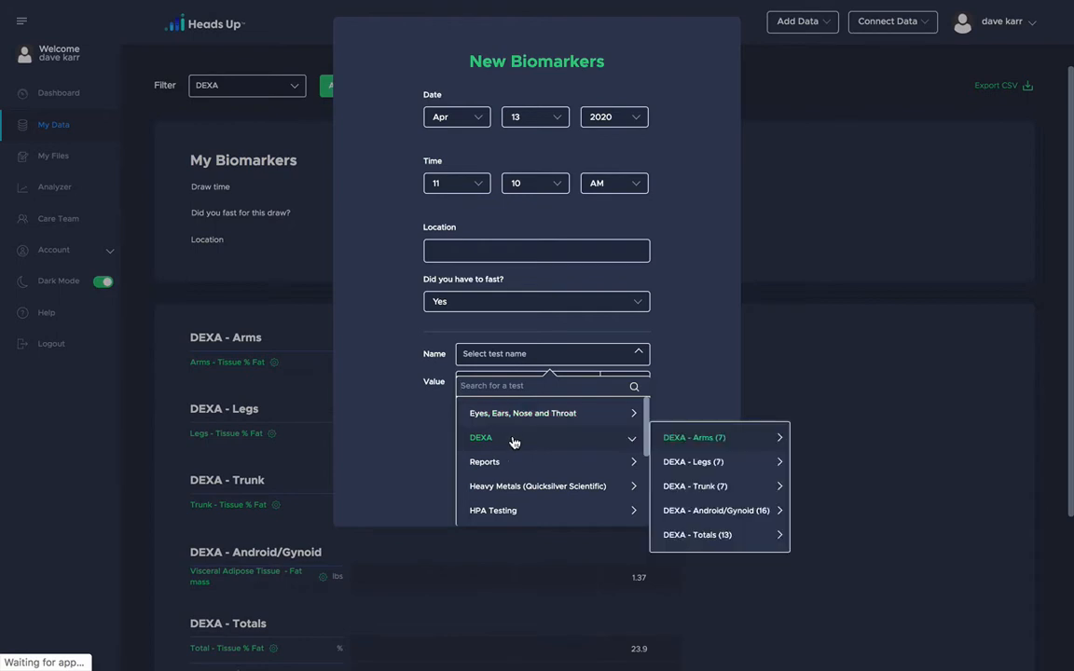
click(684, 463)
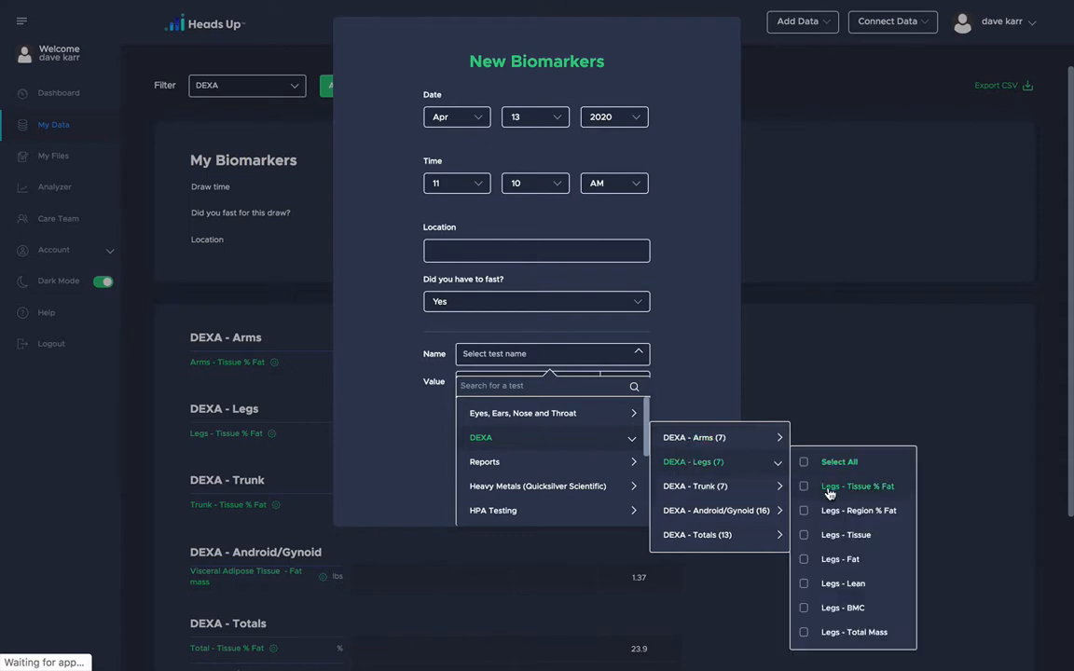
click(804, 489)
click(720, 487)
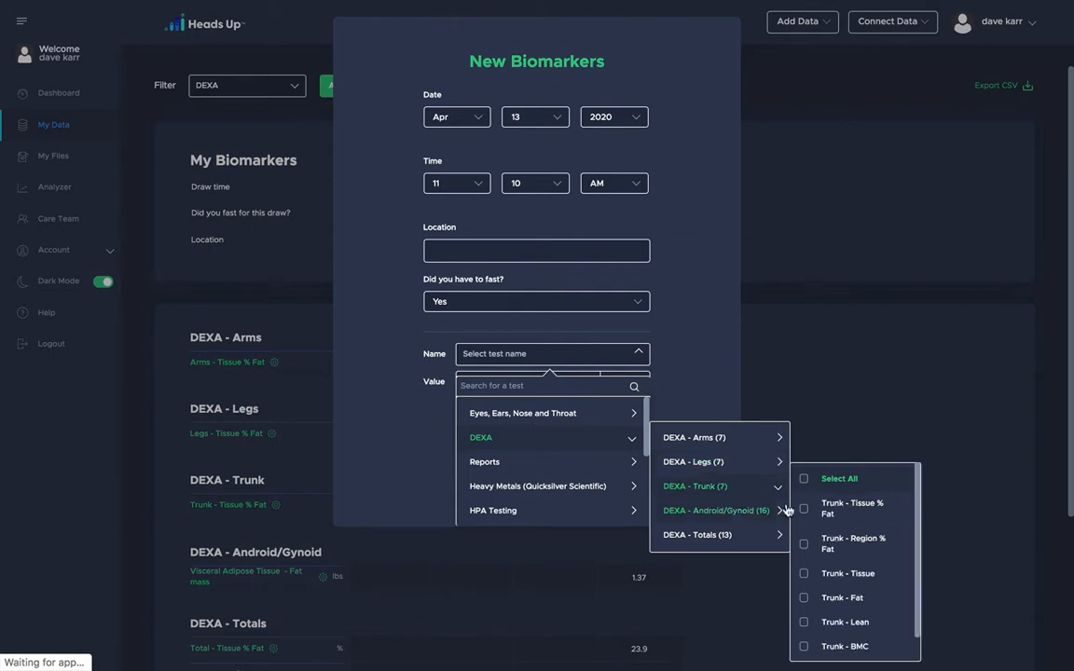
click(804, 512)
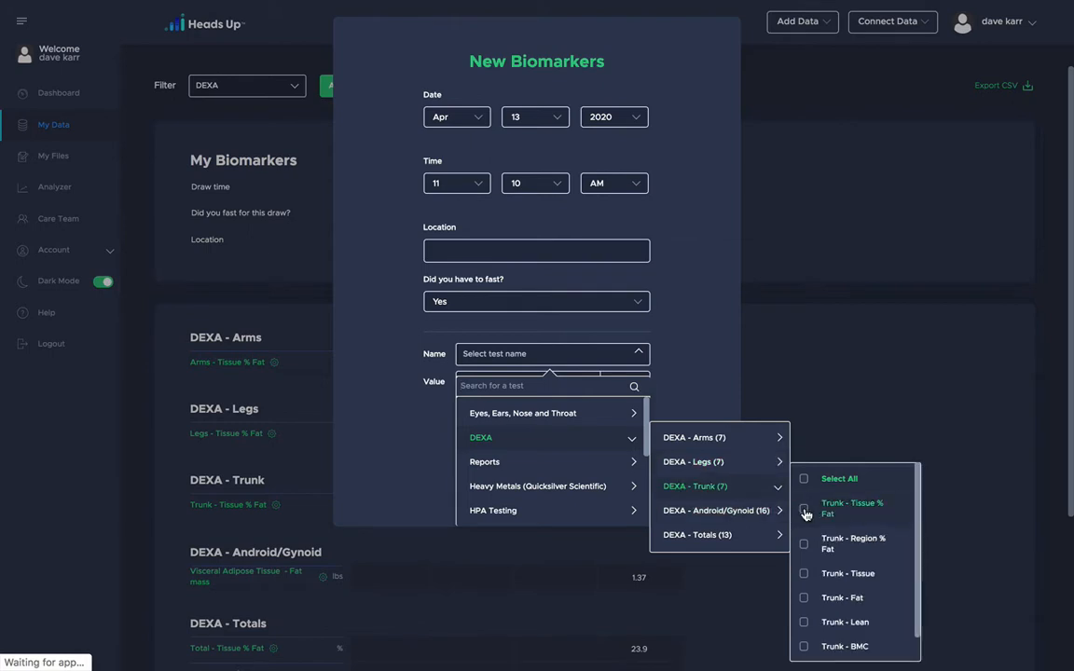
click(729, 519)
scroll(807, 569, down, 1)
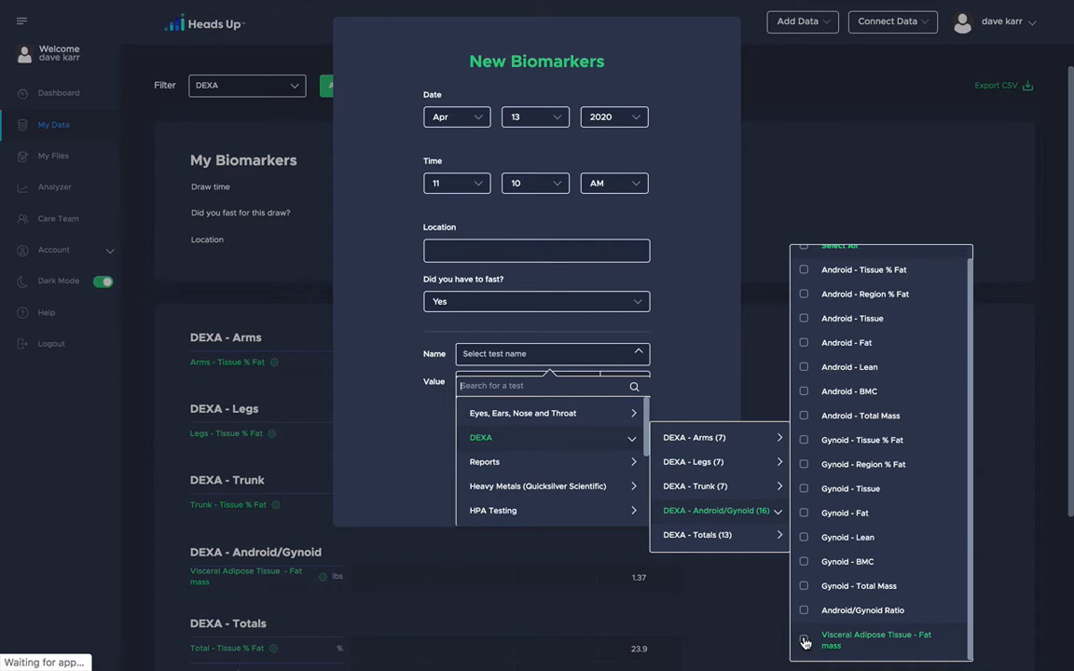
Step: Select the DEXA totals Tissue % Fat, Fat, Lean and Total Mass, and add all chosen tests to the entry
click(695, 538)
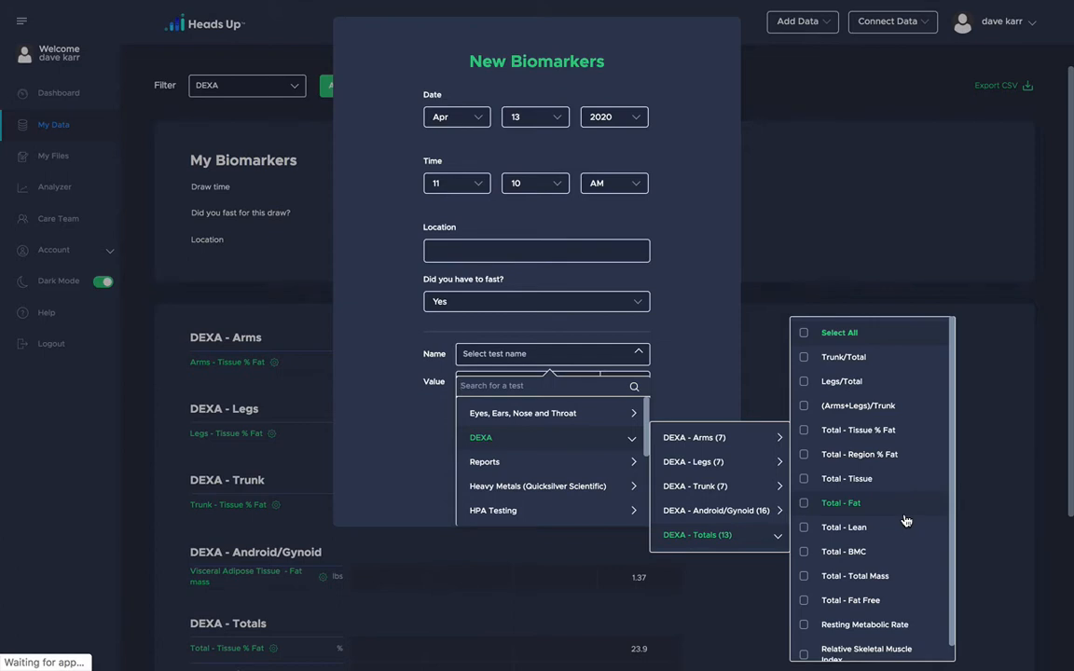
click(805, 432)
click(804, 505)
click(804, 528)
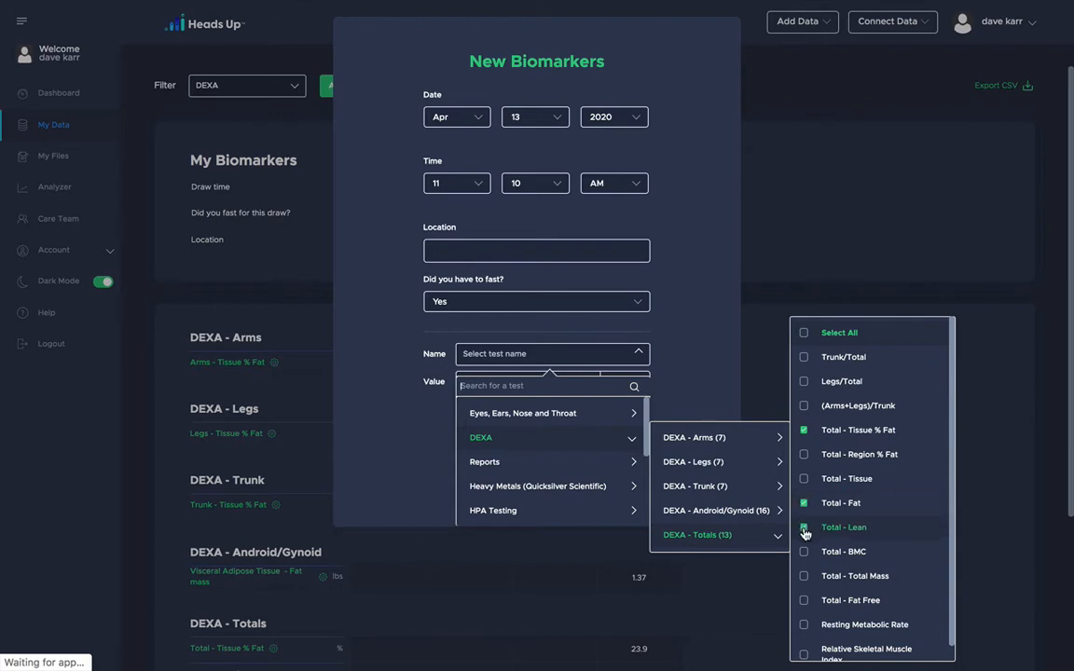
click(803, 576)
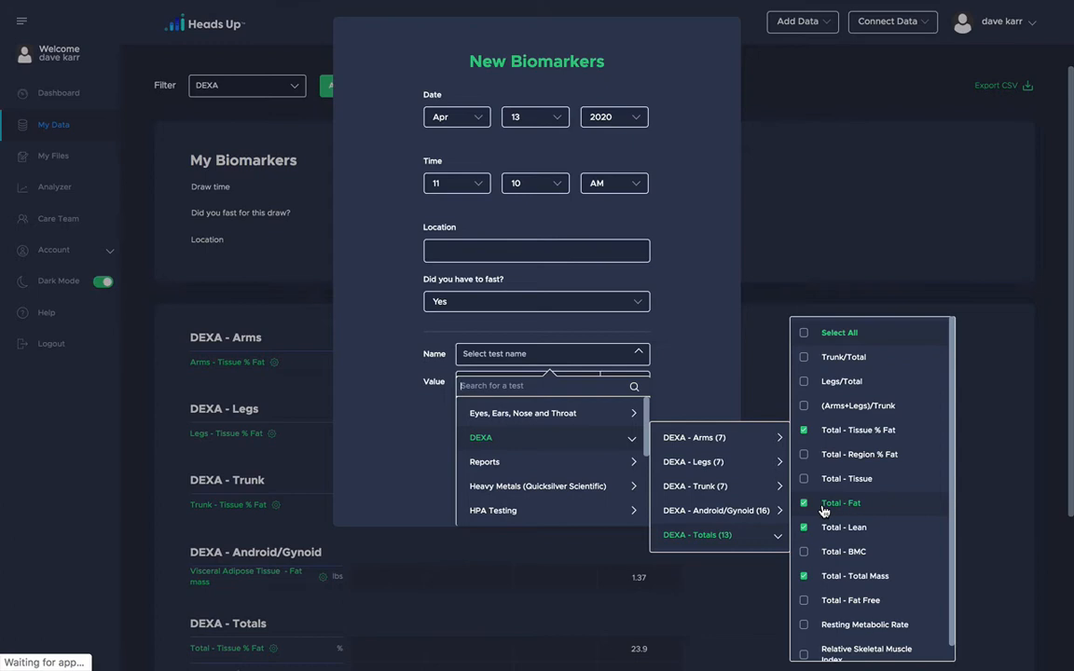
click(688, 370)
Step: Enter 24.2 % for Legs - Tissue % Fat, 23.4 % for Trunk - Tissue % Fat and 1.21 lbs for Visceral Adipose Tissue - Fat mass
scroll(688, 369, down, 1)
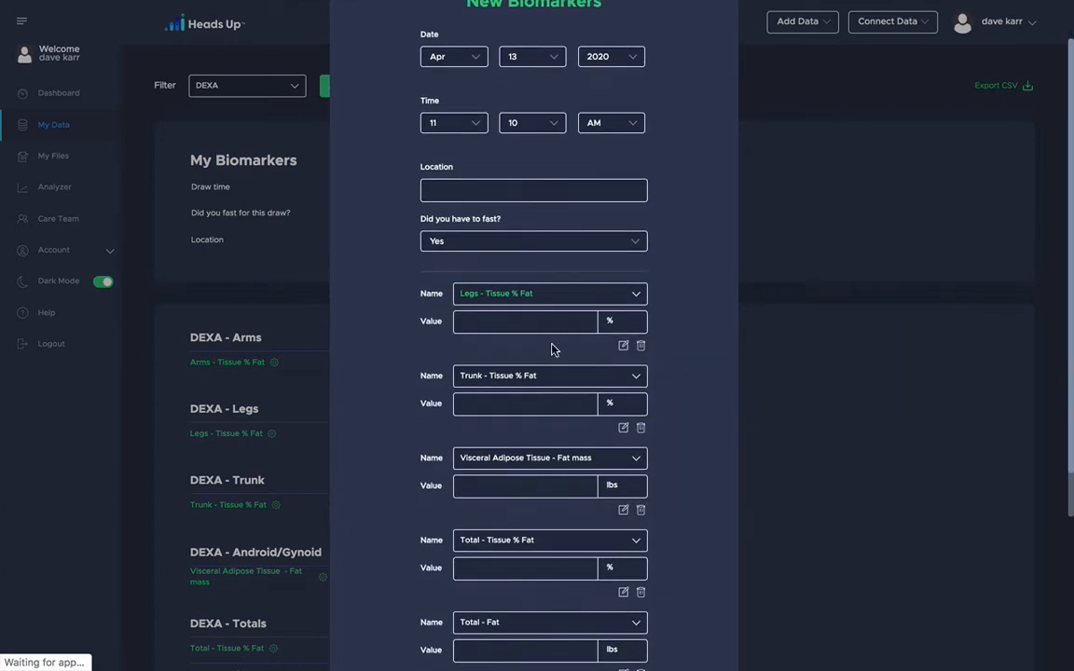
click(500, 324)
text(24.2)
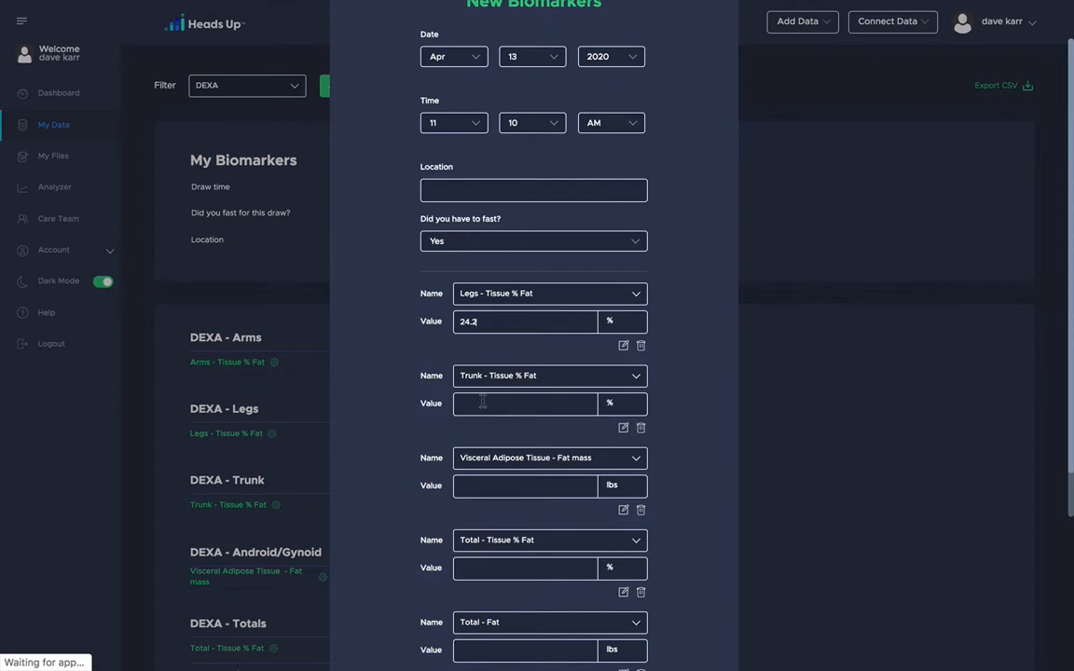
scroll(482, 403, down, 1)
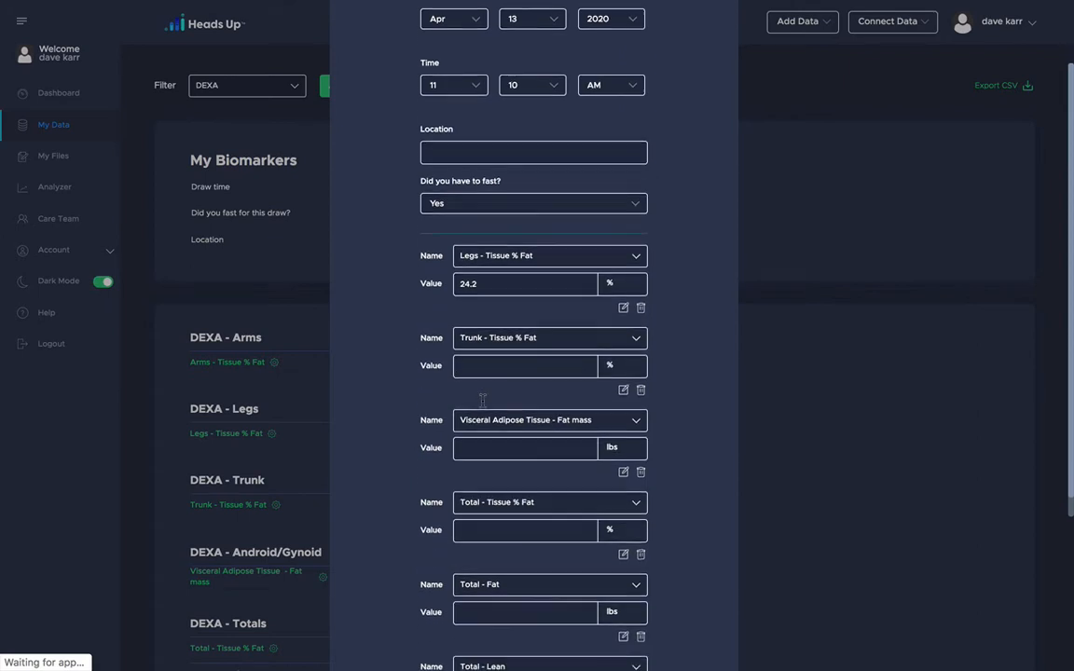
text(3)
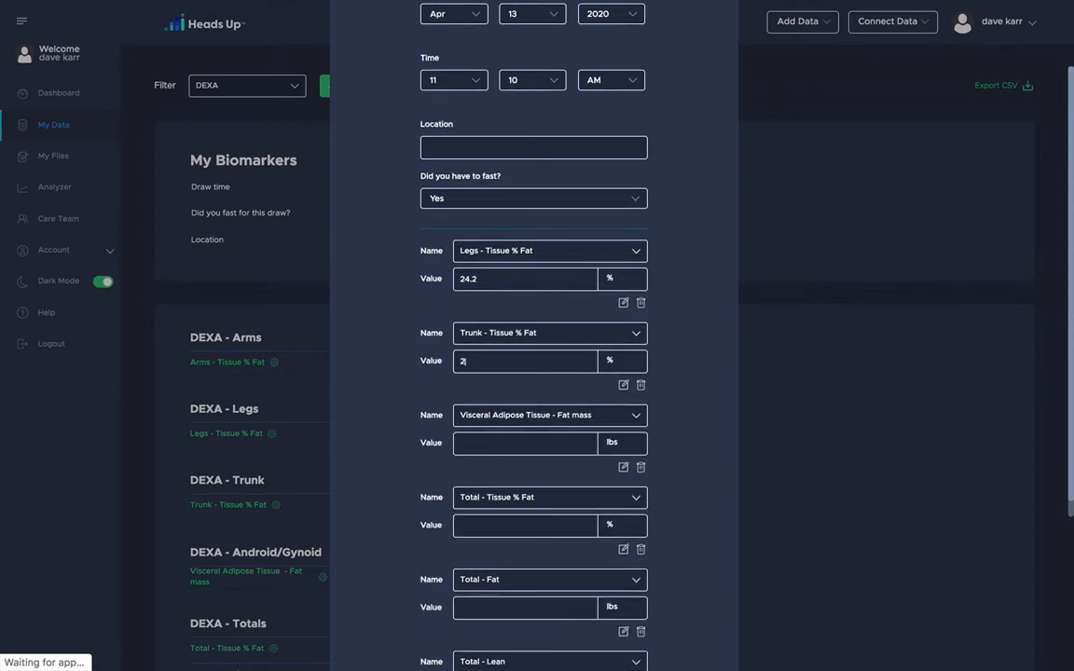
text(3.4)
click(483, 446)
text(1.21)
Step: Enter the totals: 22 % for Tissue % Fat, 40 lbs for Fat, 145 lbs for Lean and 190 lbs for Total Mass
scroll(486, 461, down, 3)
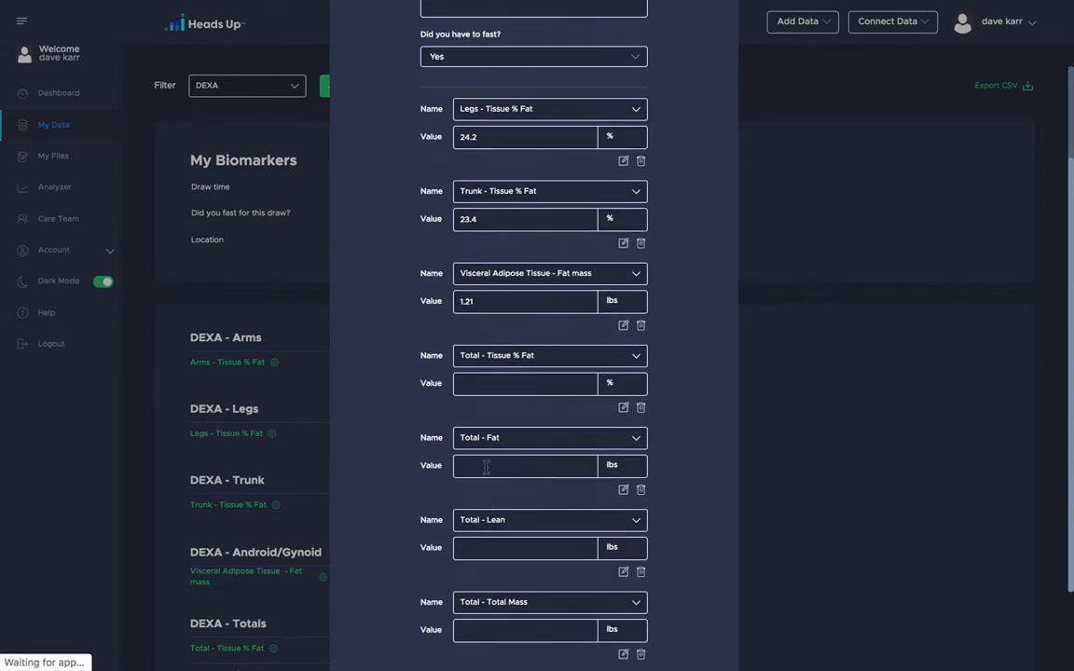
click(481, 388)
text(22)
text(40)
scroll(479, 484, down, 1)
click(470, 489)
text(145)
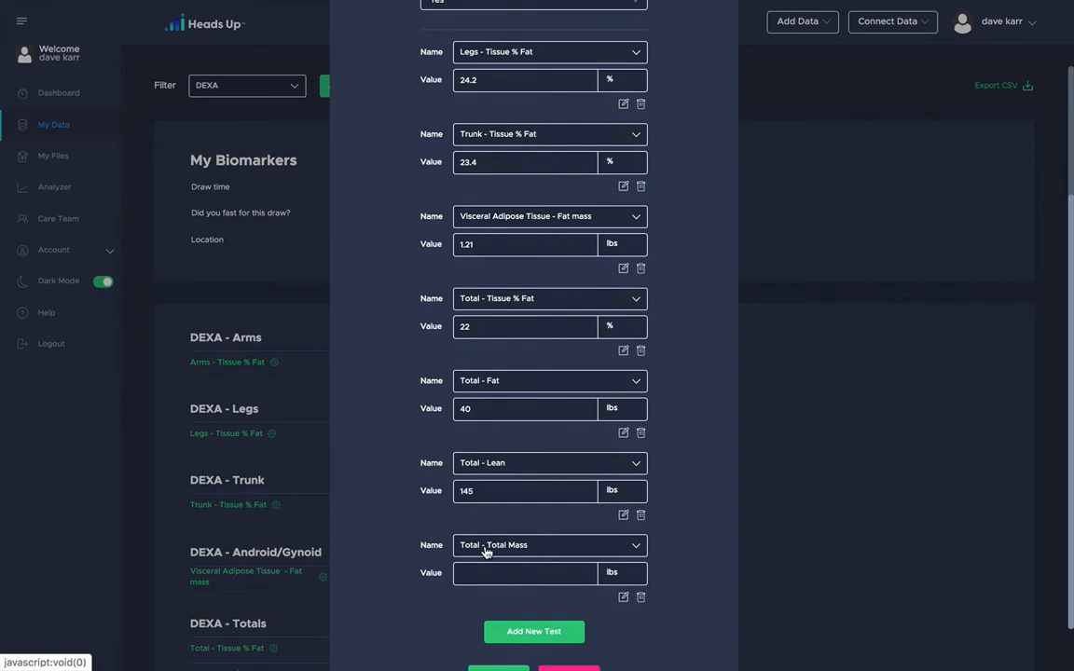
scroll(550, 549, down, 1)
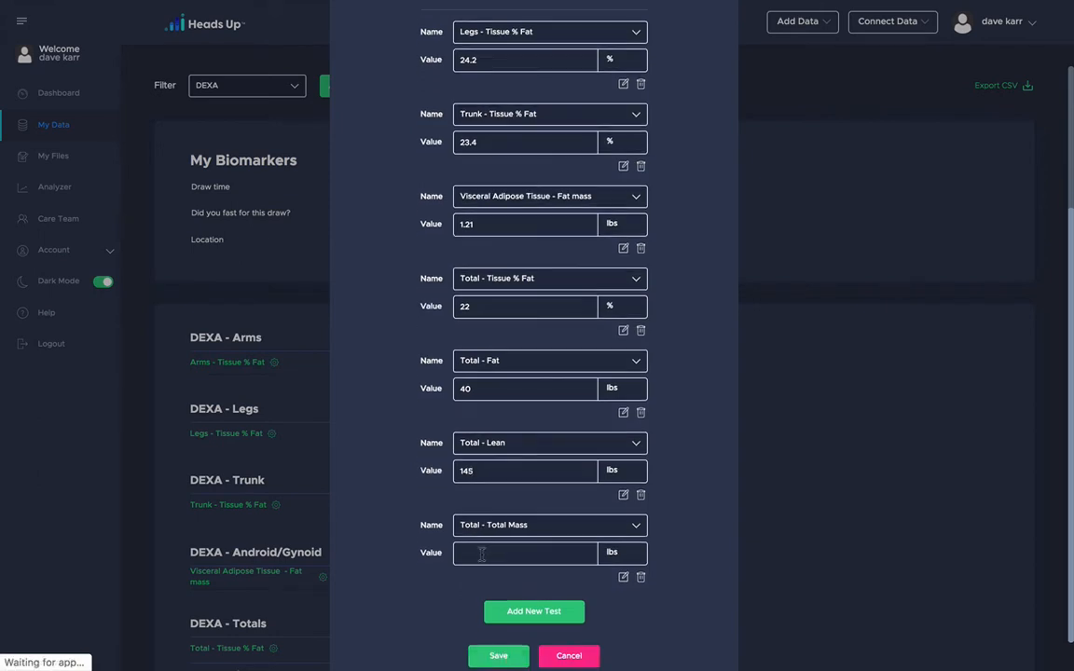
text(190)
Step: Add another test row for Trunk - Region % Fat and delete that row again
scroll(508, 550, down, 2)
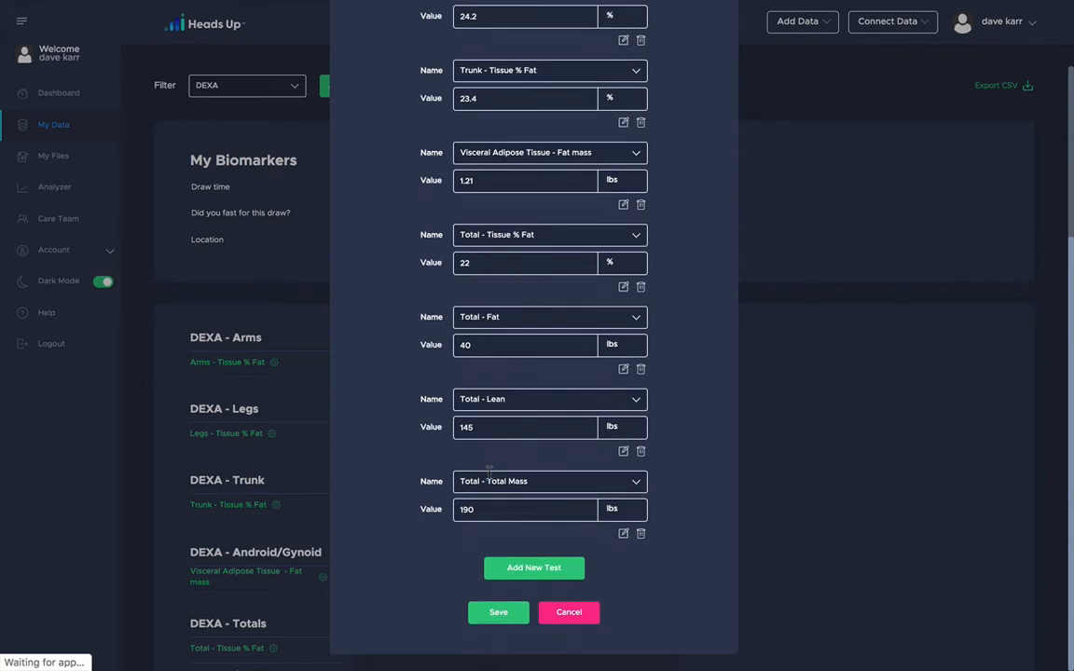
click(521, 568)
click(521, 565)
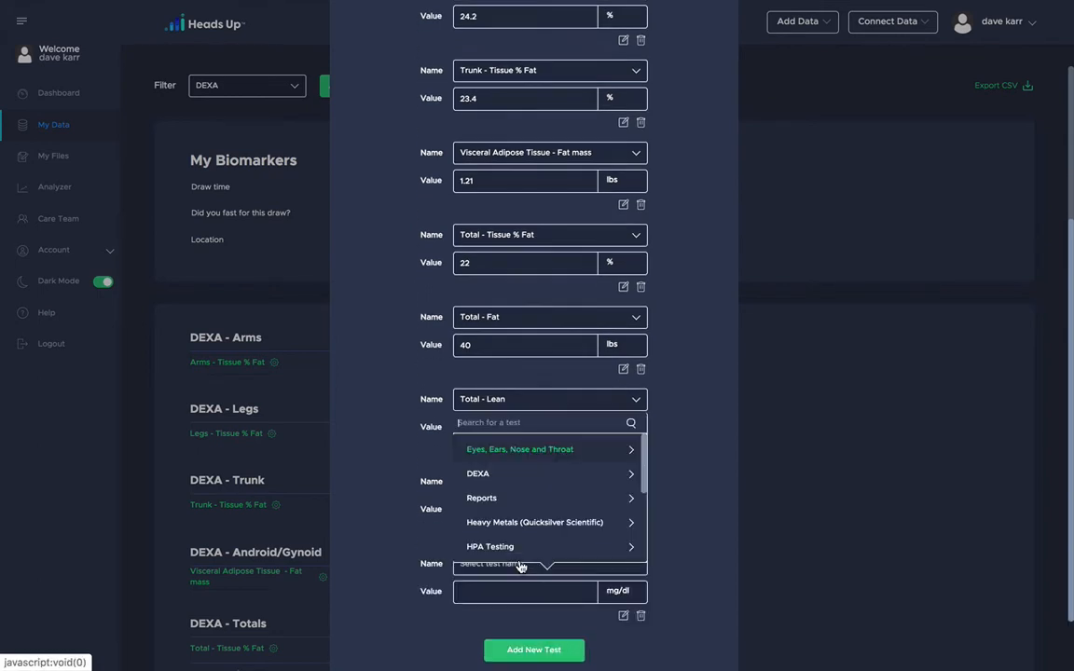
click(487, 475)
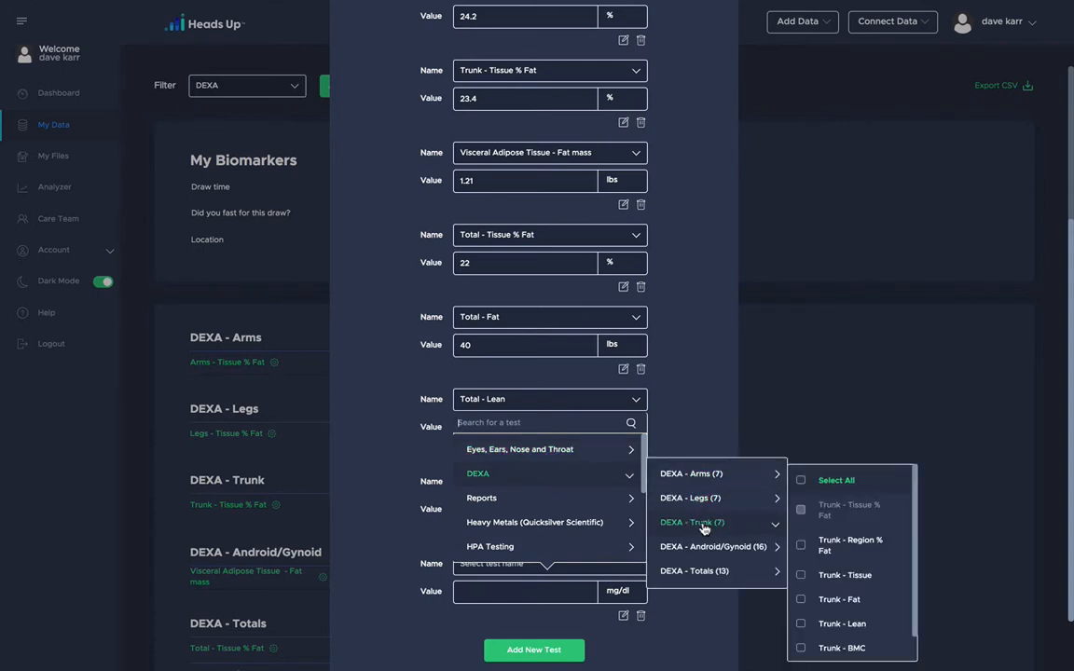
click(799, 545)
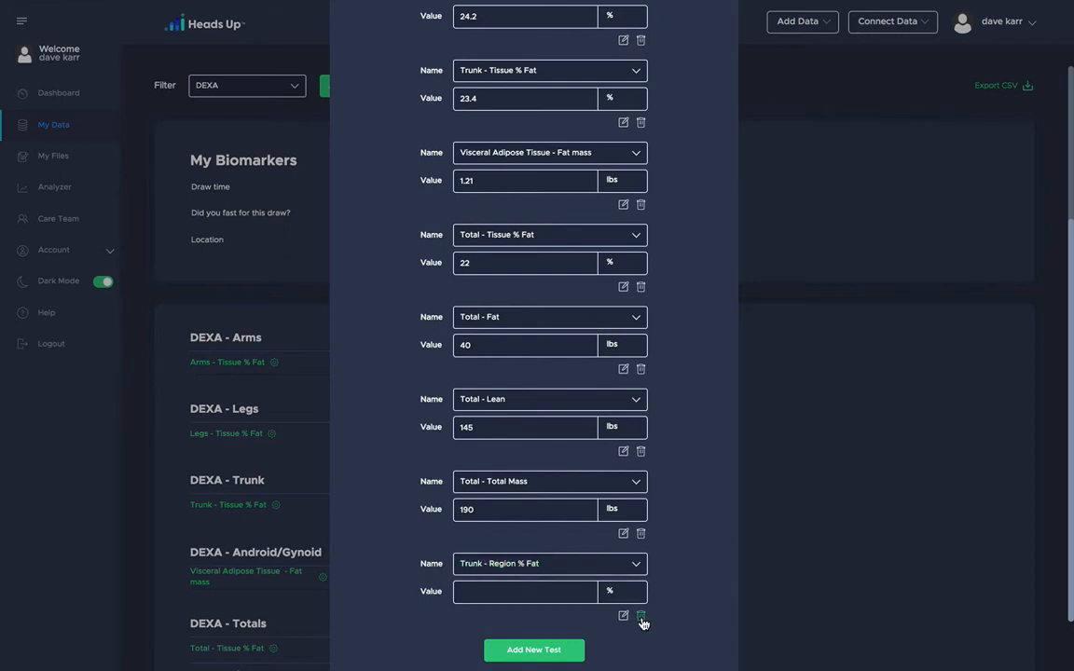
click(642, 617)
Step: Check the entered DEXA values and save the new biomarkers entry
scroll(533, 425, up, 2)
scroll(534, 425, down, 2)
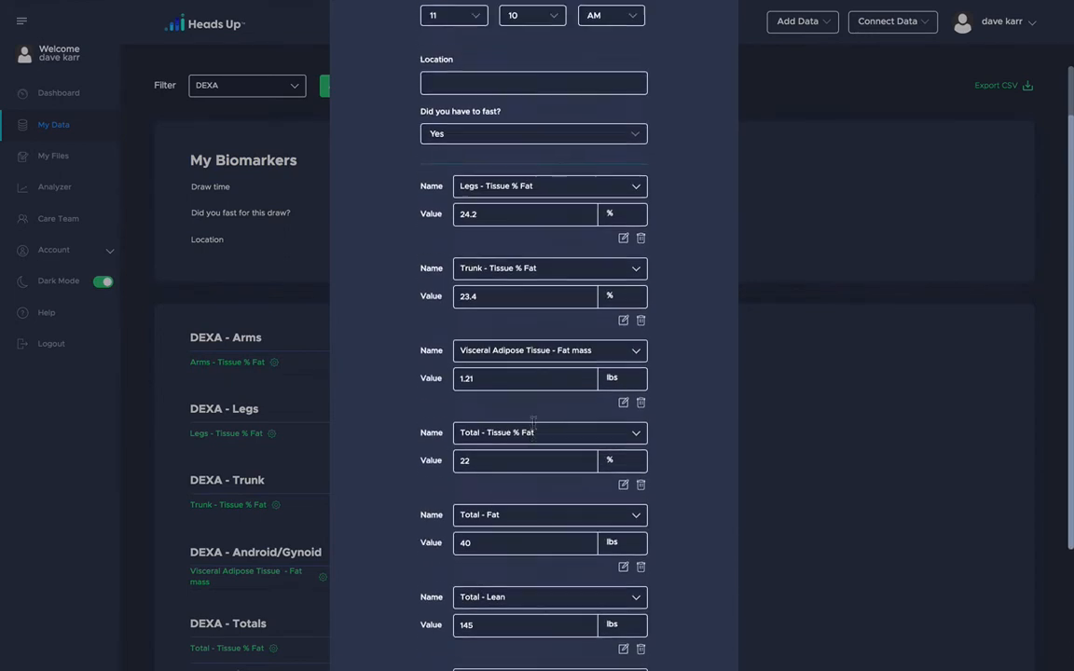
click(497, 618)
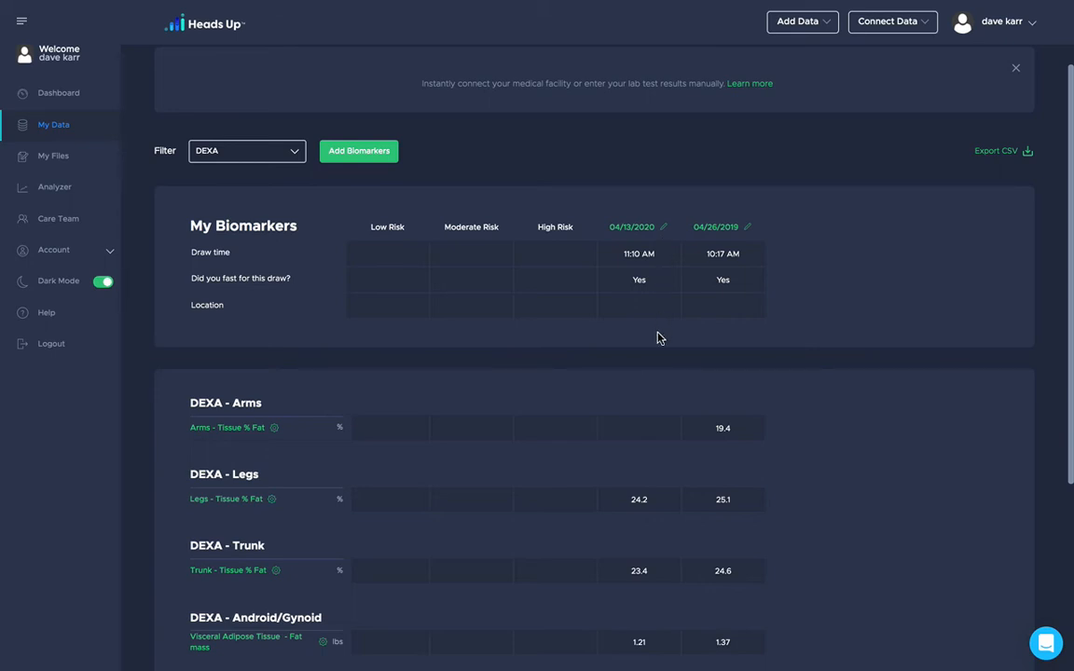
Step: Review the saved DEXA values and reopen the 04/13/2020 biomarkers entry for editing
scroll(657, 338, down, 3)
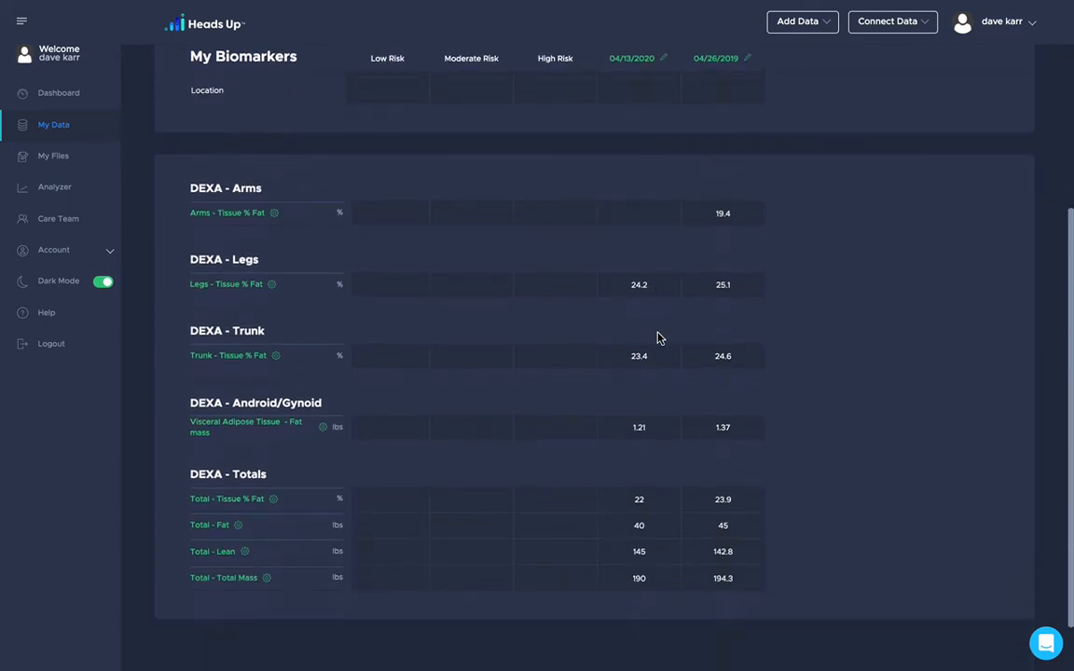
scroll(657, 338, up, 1)
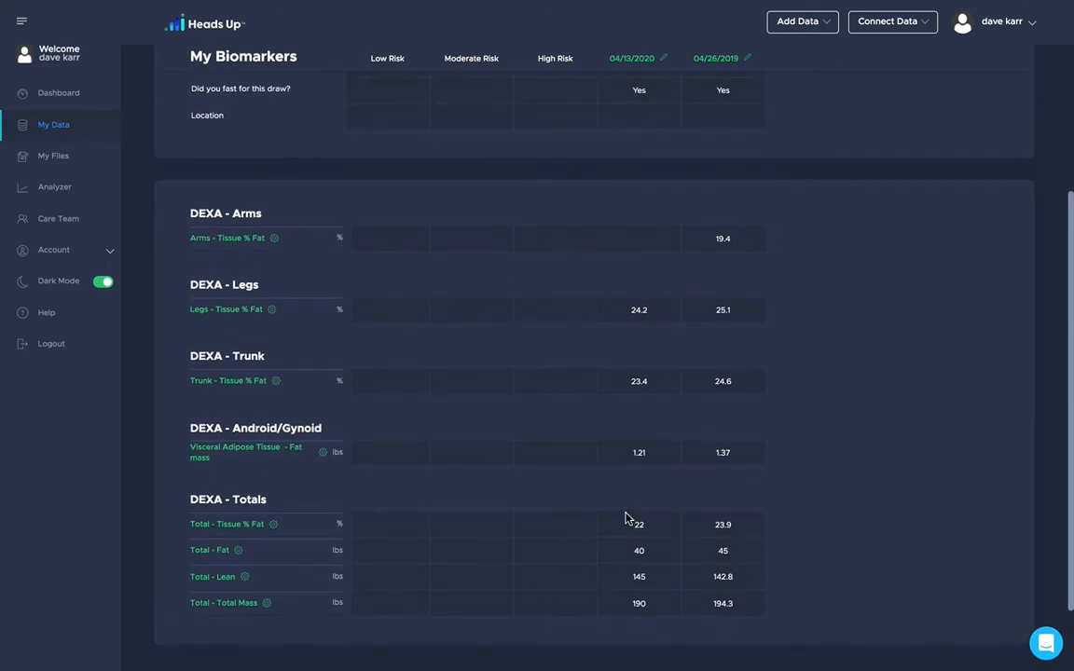
scroll(650, 508, up, 1)
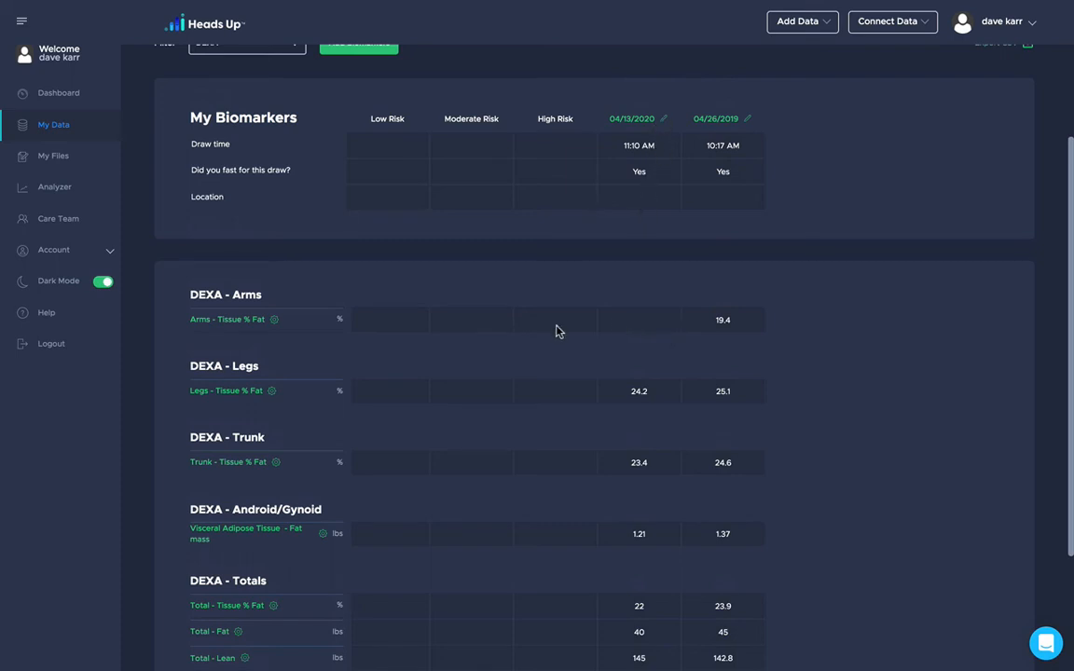
click(662, 122)
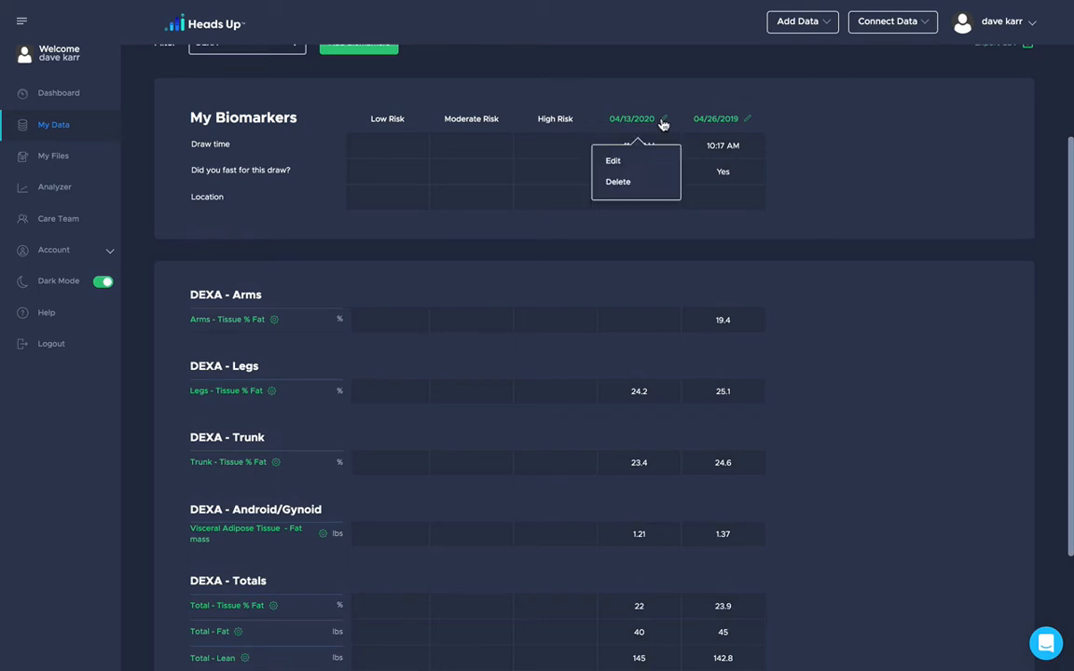
click(612, 162)
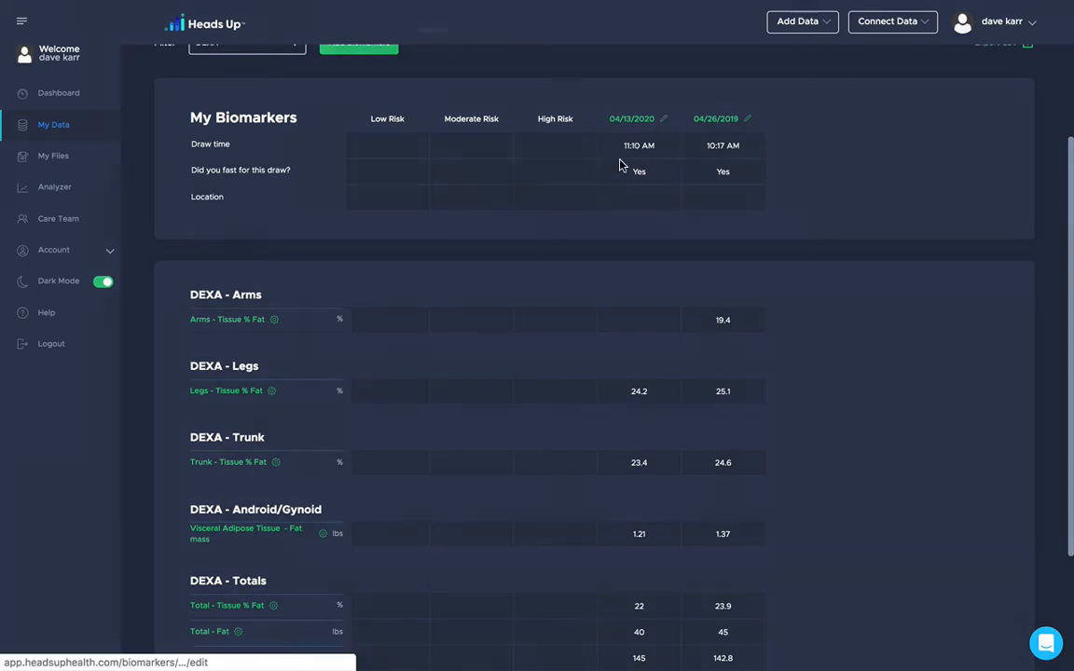
scroll(522, 372, down, 4)
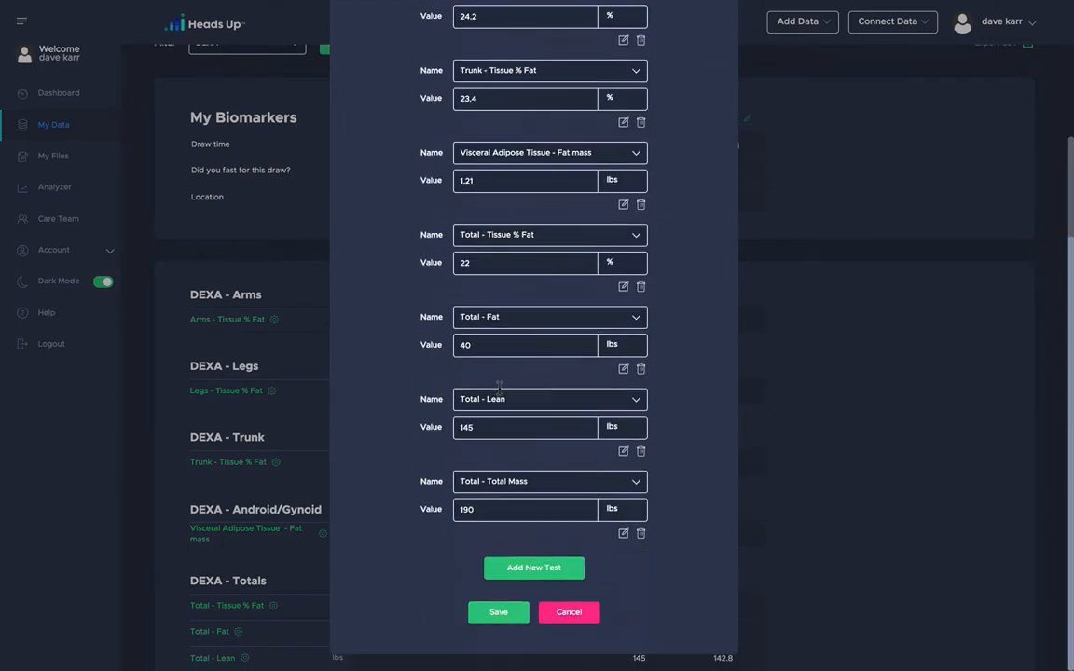
Step: Add a test row for Arms - Tissue % Fat with a value of 18.4 % and save the entry
click(519, 579)
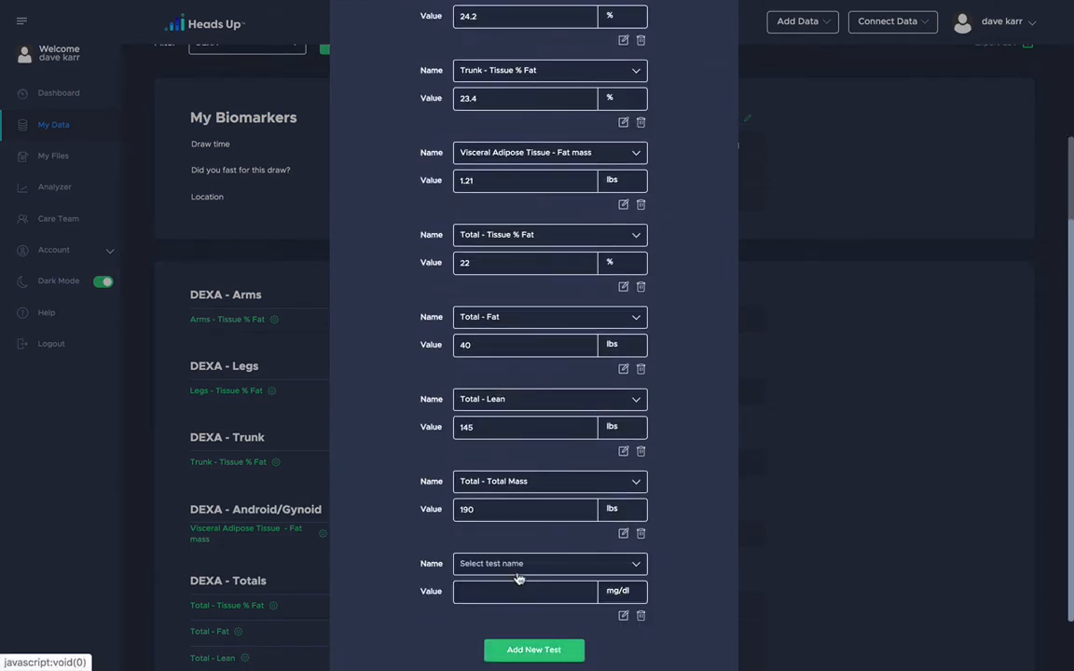
click(518, 567)
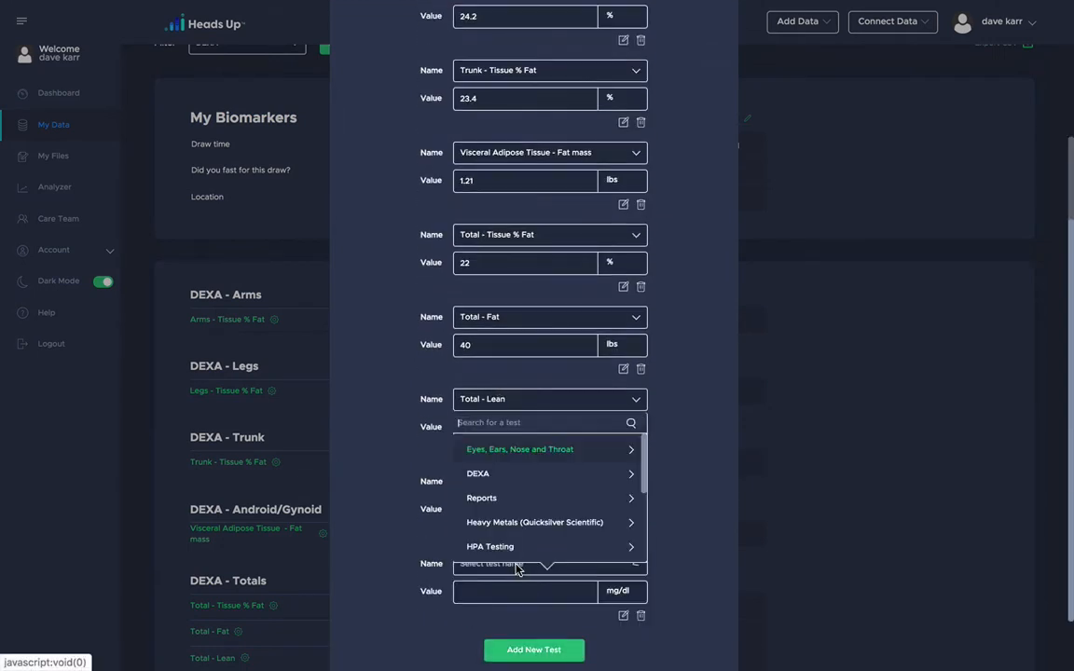
click(496, 475)
click(697, 477)
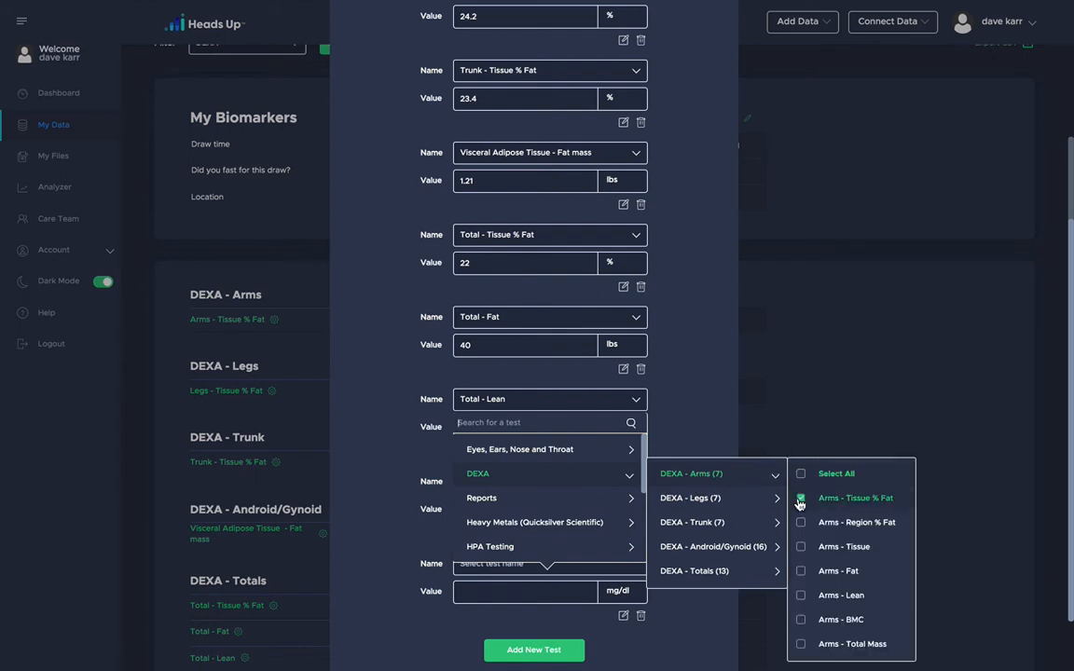
click(711, 383)
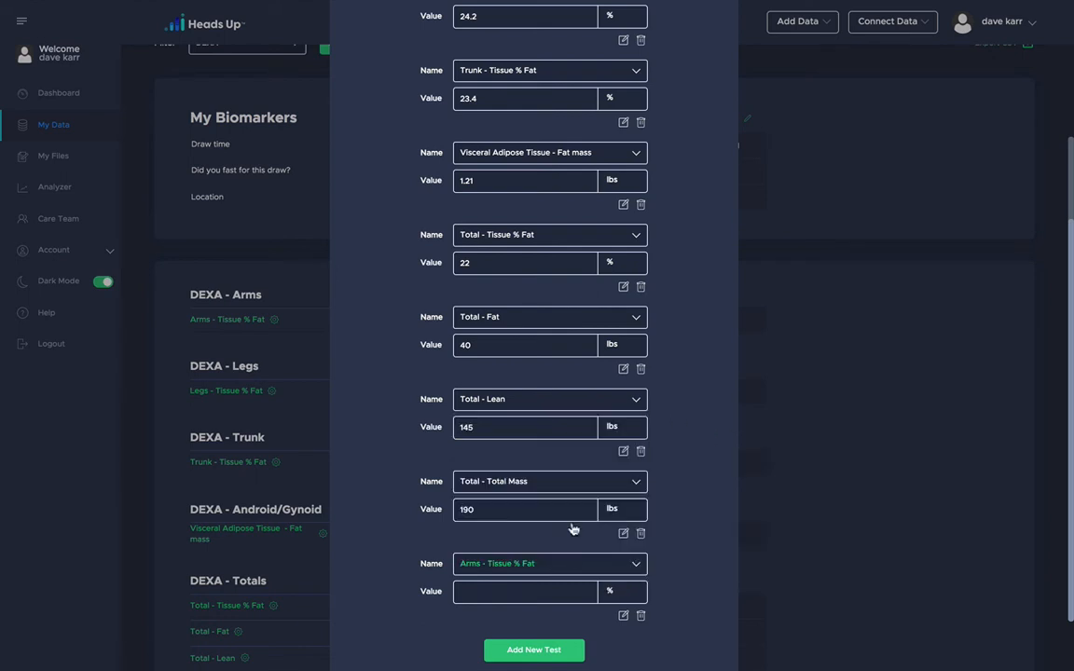
click(492, 593)
text(18.4)
scroll(494, 612, down, 1)
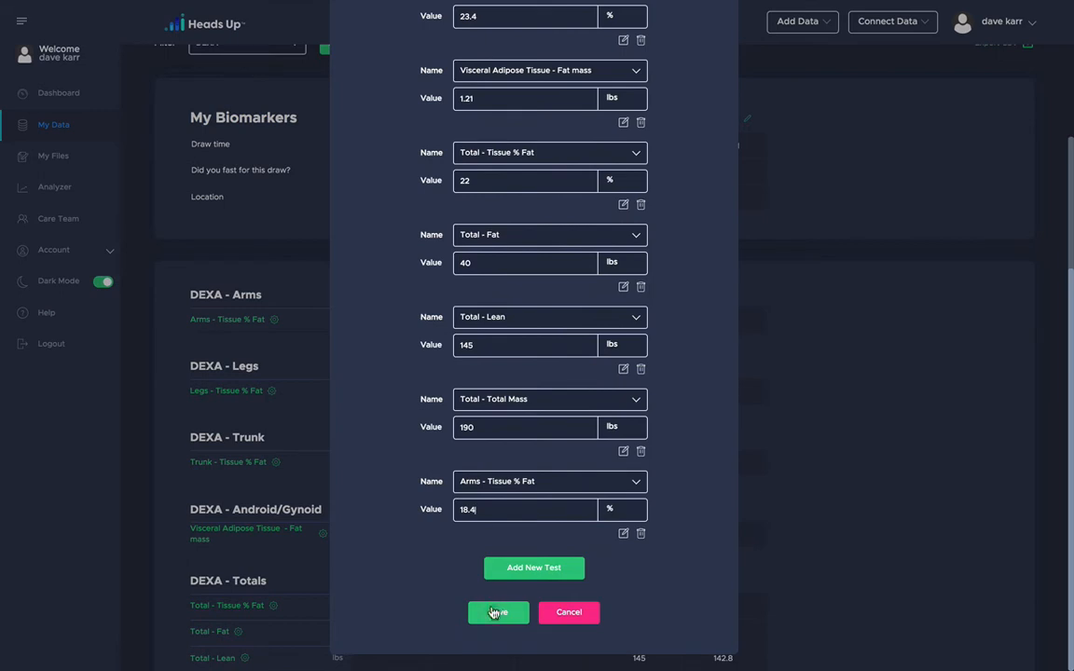
click(494, 612)
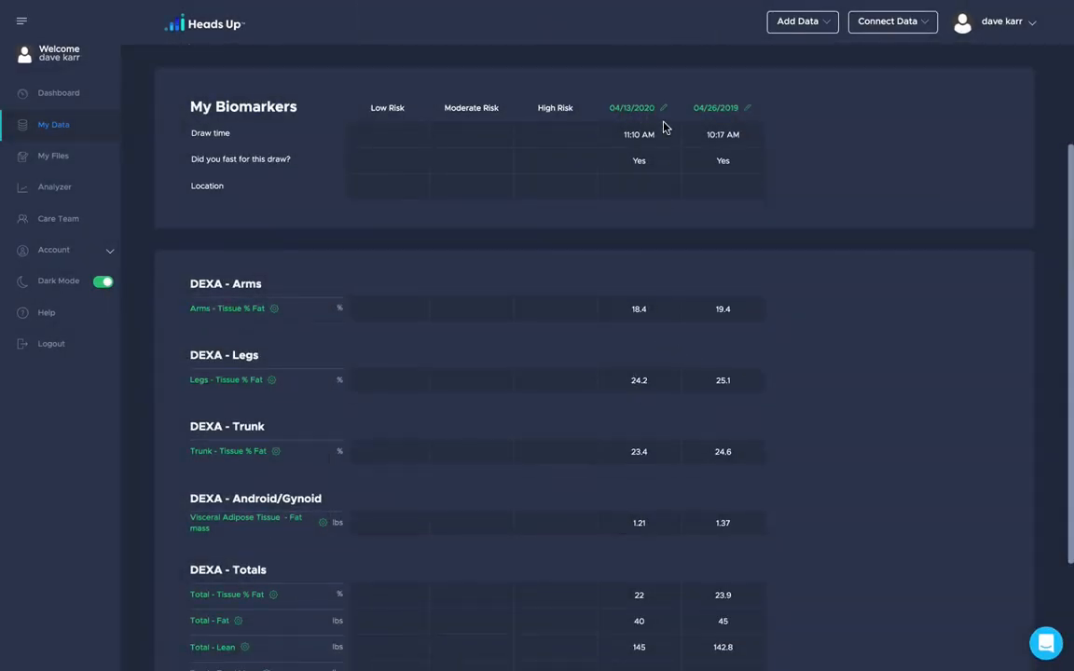
Step: Create a custom range for Total - Tissue % Fat with low risk <23, moderate risk 23-26 and high risk >26, and save it
scroll(725, 476, down, 1)
scroll(724, 475, up, 3)
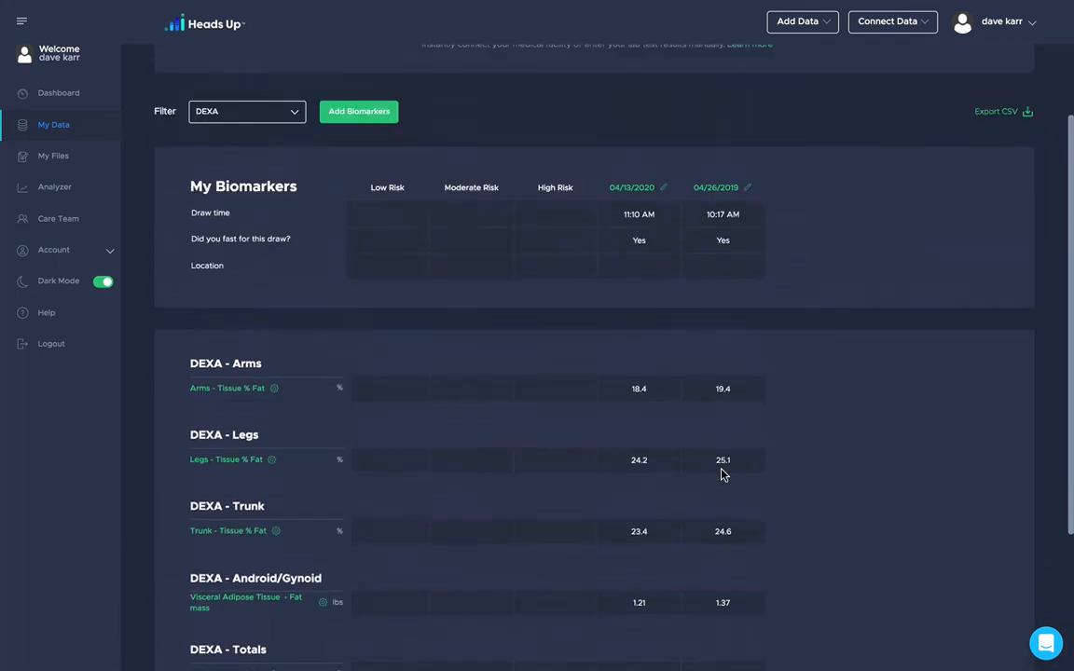
scroll(724, 475, down, 2)
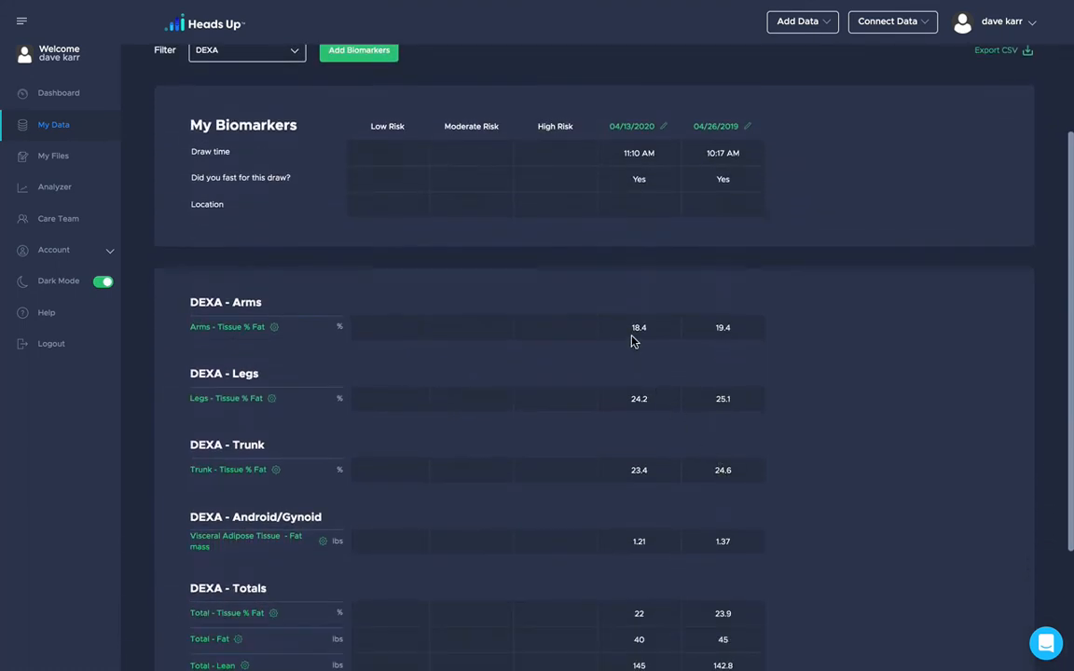
scroll(631, 341, down, 2)
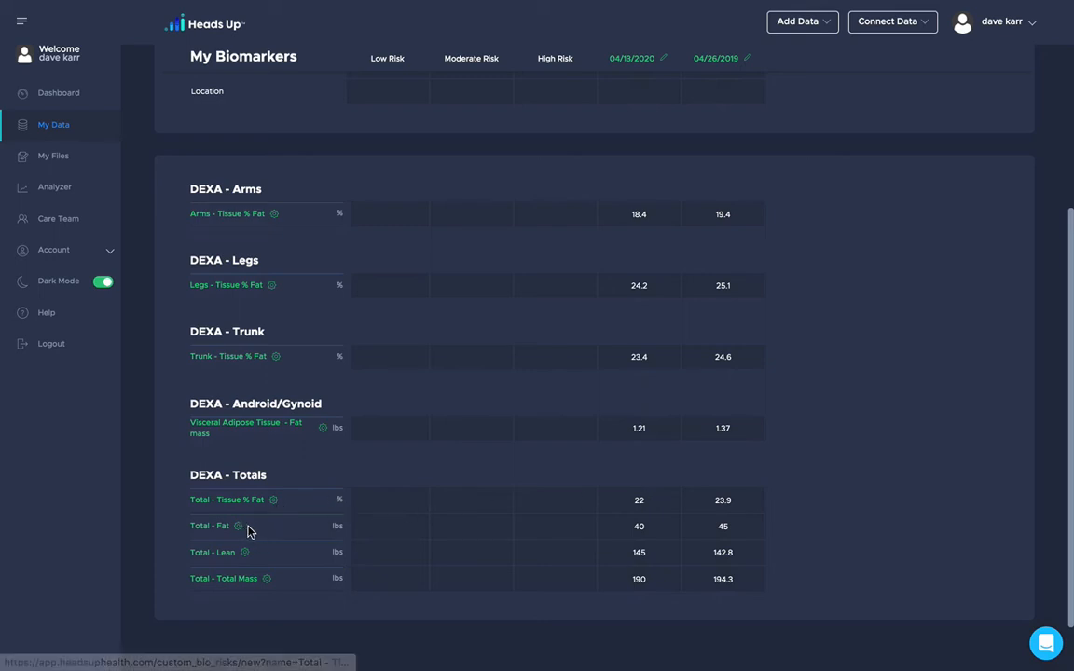
scroll(284, 540, up, 1)
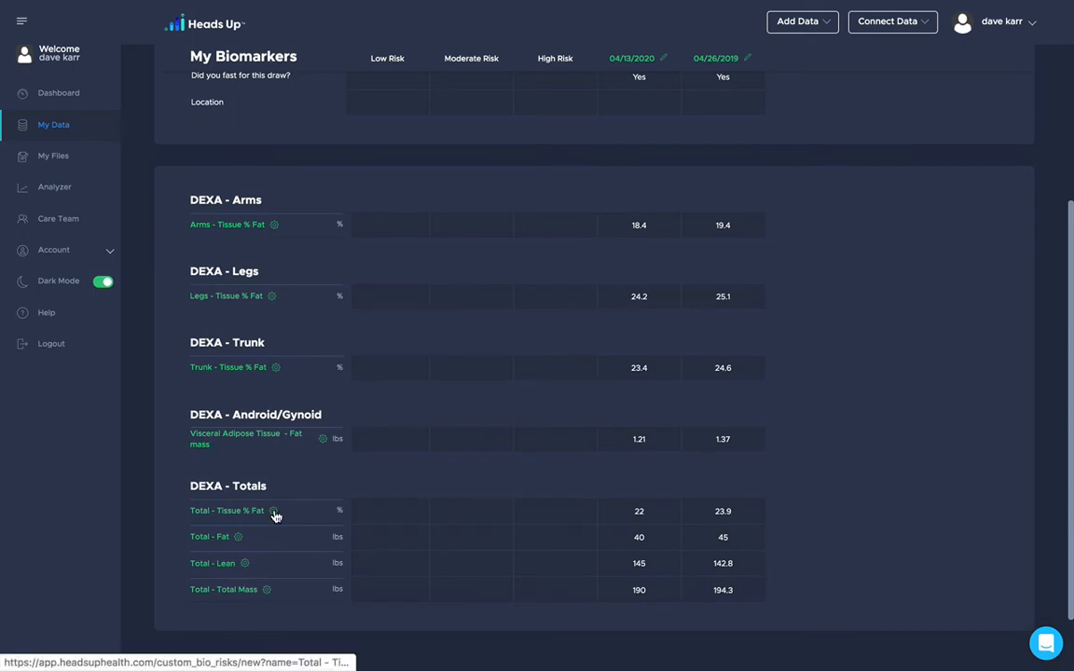
click(274, 512)
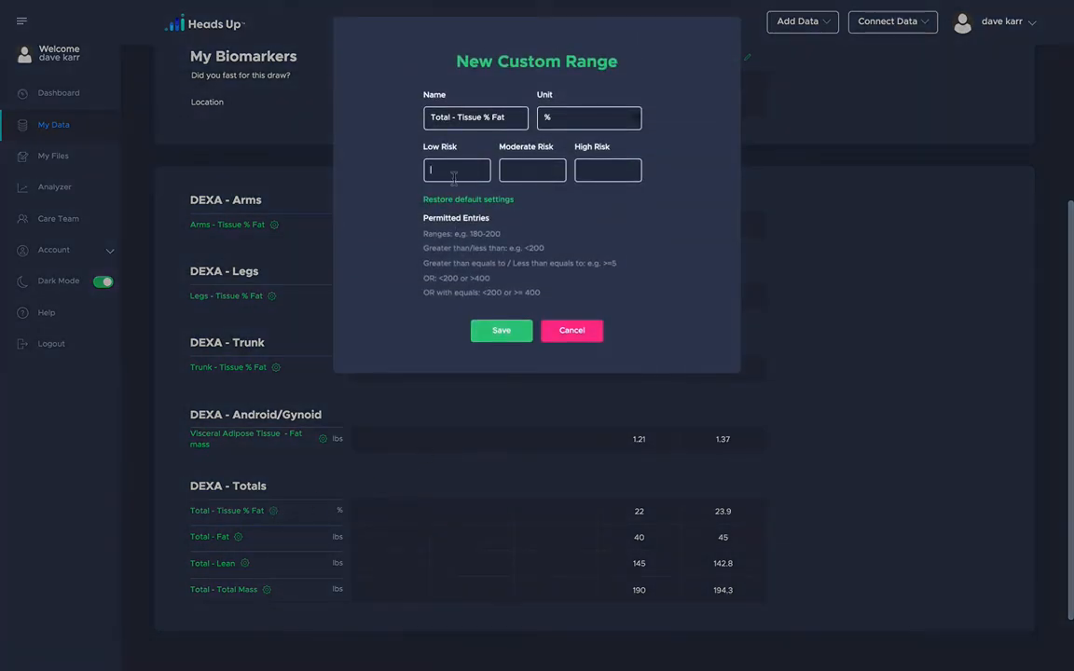
click(454, 172)
text(<)
text(23)
text(-26)
key(Tab)
click(500, 332)
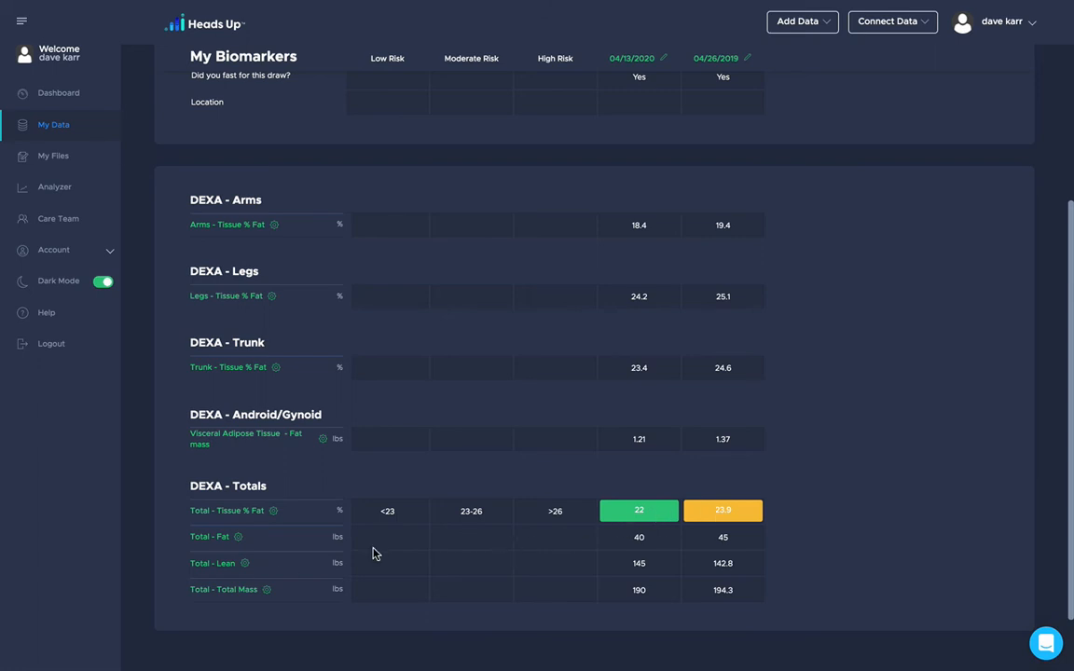
Step: Examine the trend chart in the details of Total - Tissue % Fat, close them and look over the biomarkers table
click(240, 513)
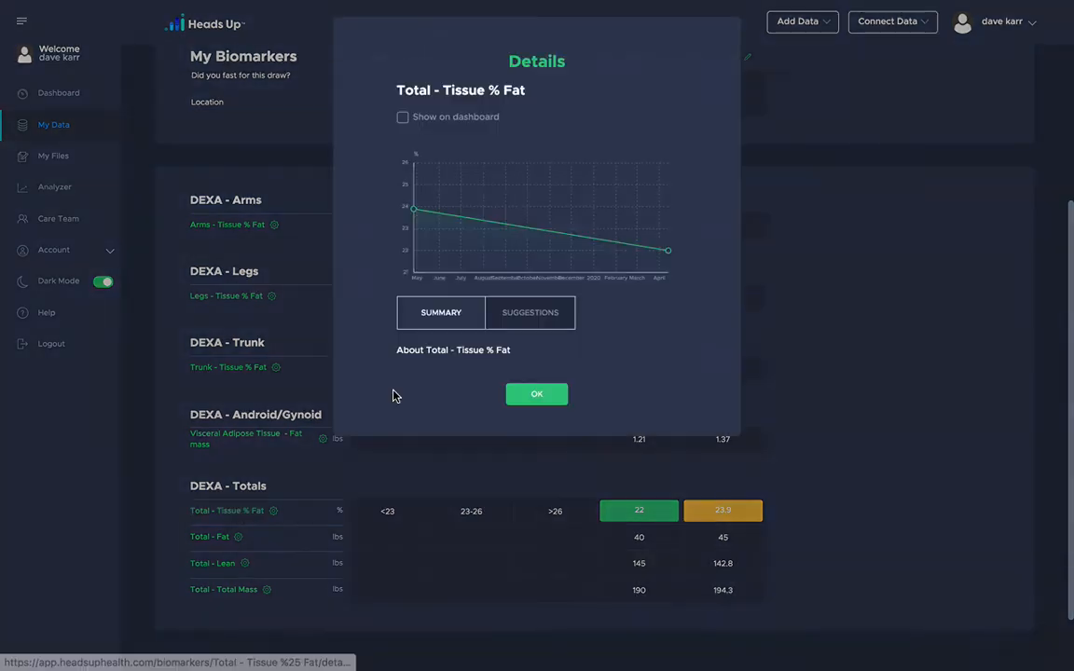
mouse_move(417, 216)
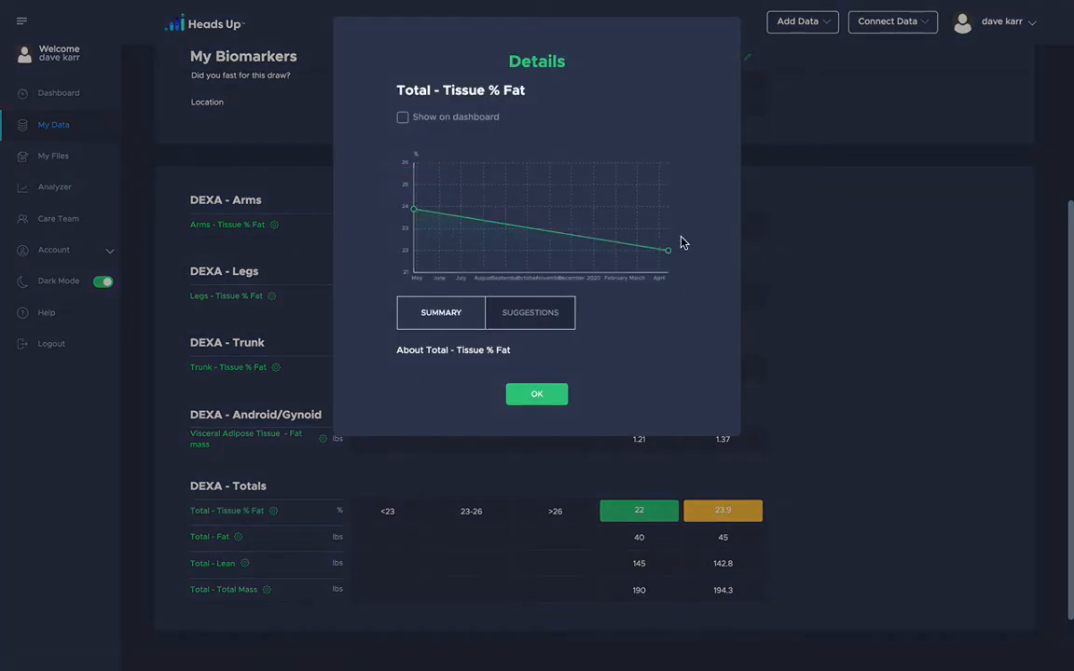
click(537, 397)
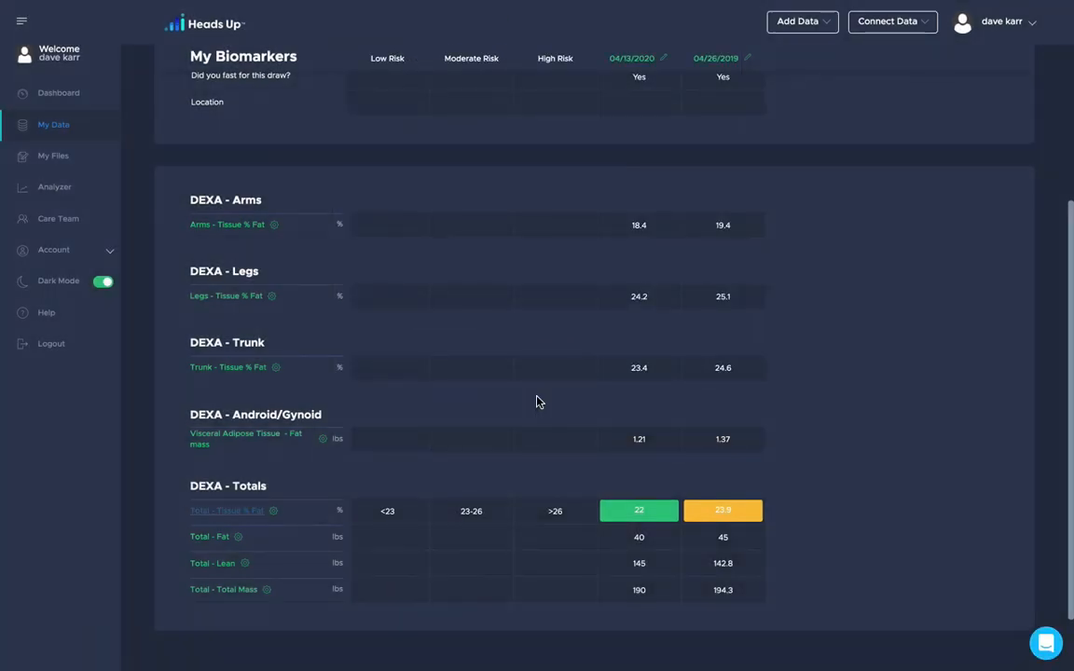
scroll(504, 297, up, 2)
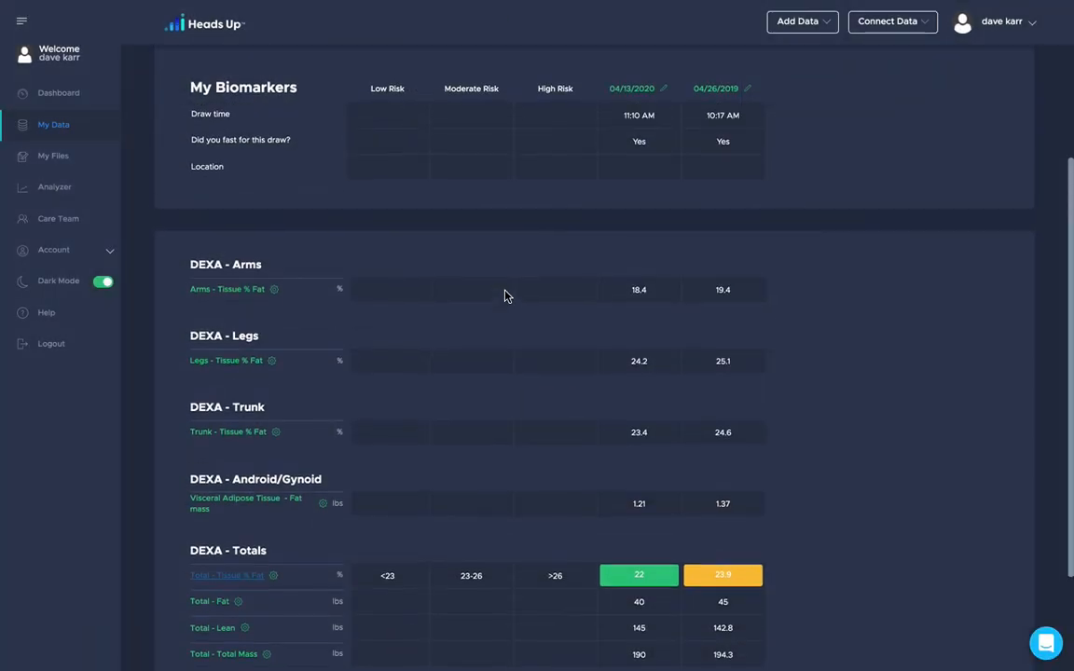
scroll(505, 296, up, 1)
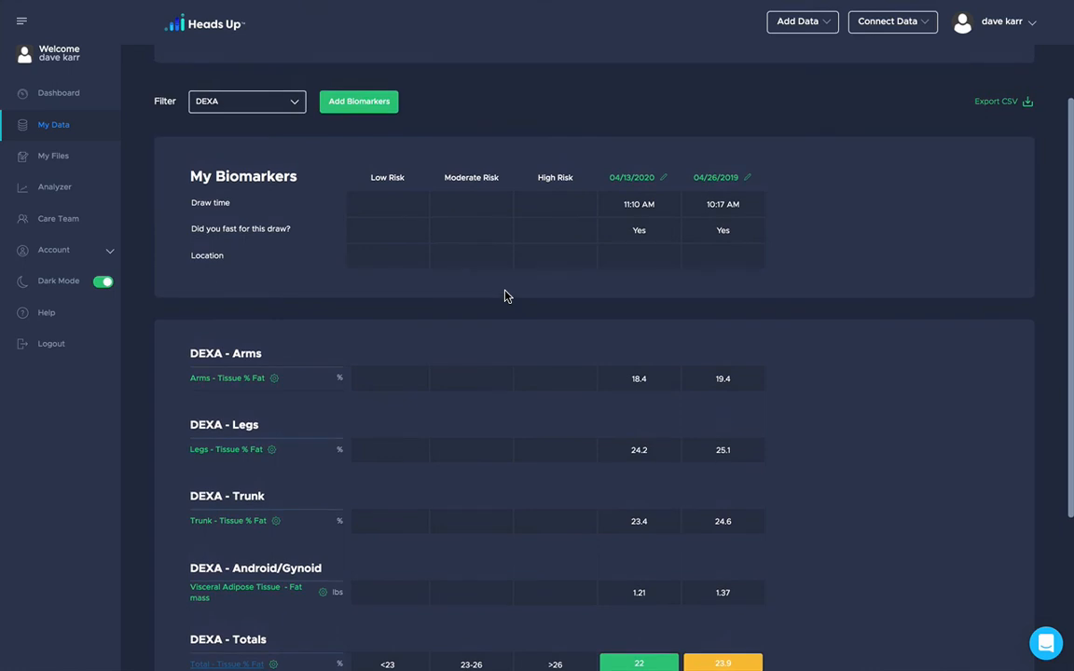
scroll(504, 296, down, 1)
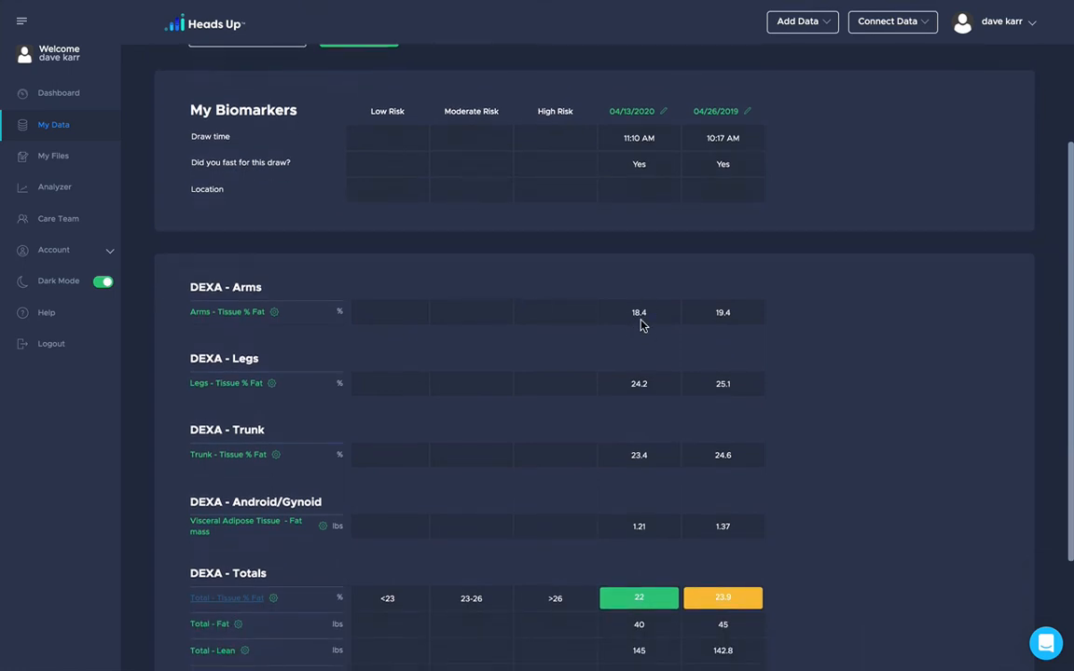
Step: Leave the full-screen view and switch to the already open My Files page of Heads Up
mouse_move(322, 3)
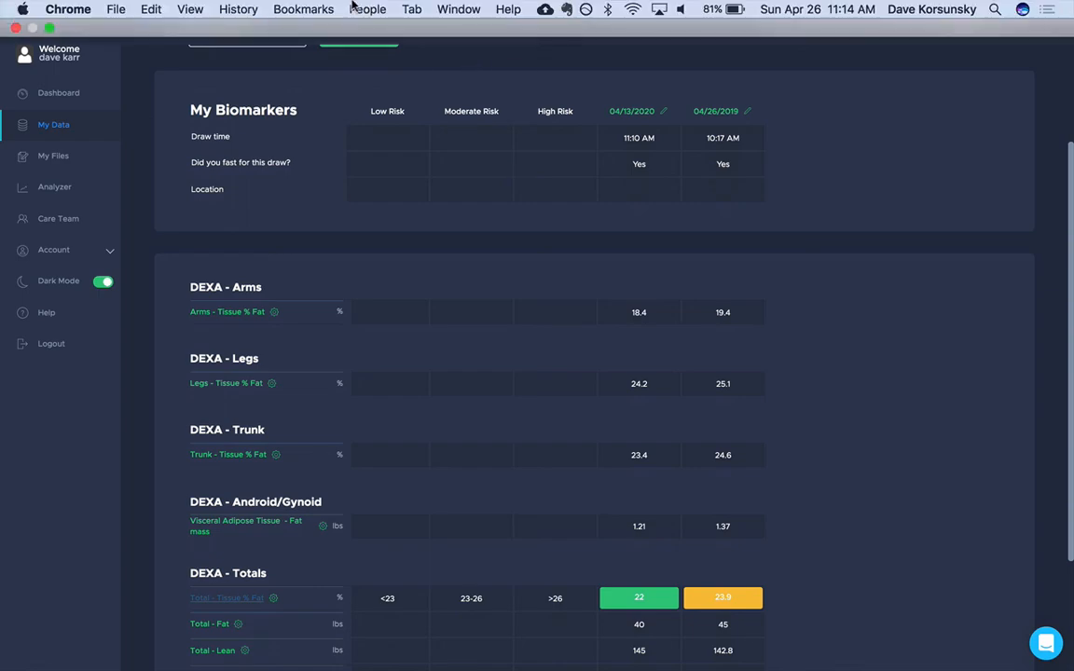
click(50, 31)
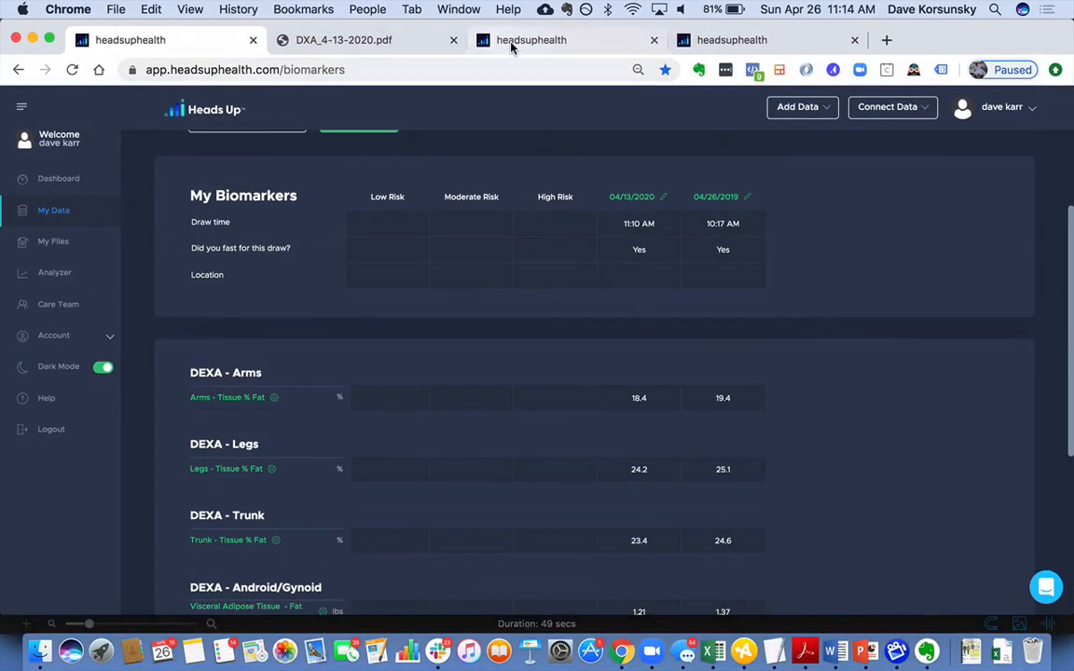
click(510, 43)
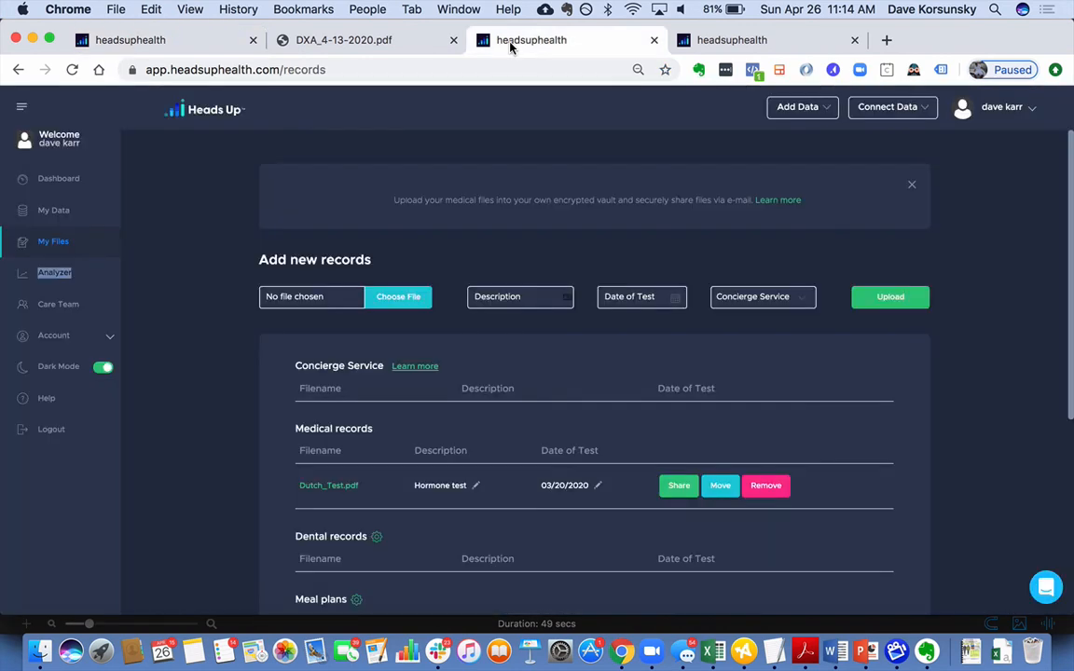
click(170, 222)
Step: Create a new records folder named DEXA
scroll(162, 308, down, 2)
scroll(163, 308, down, 5)
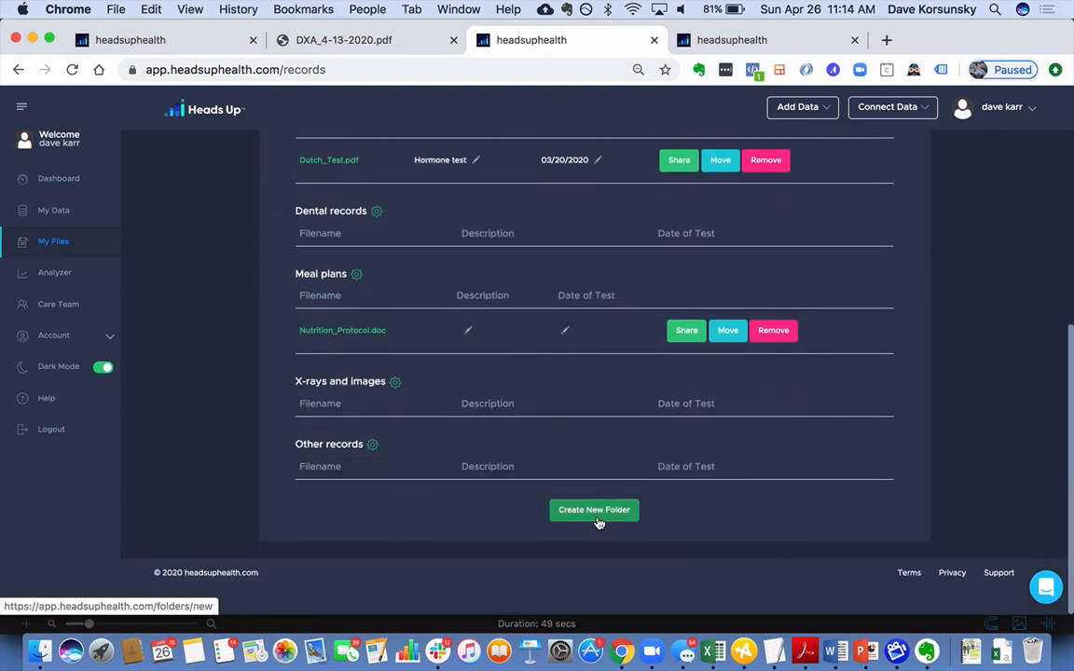
click(601, 518)
text(DEXA)
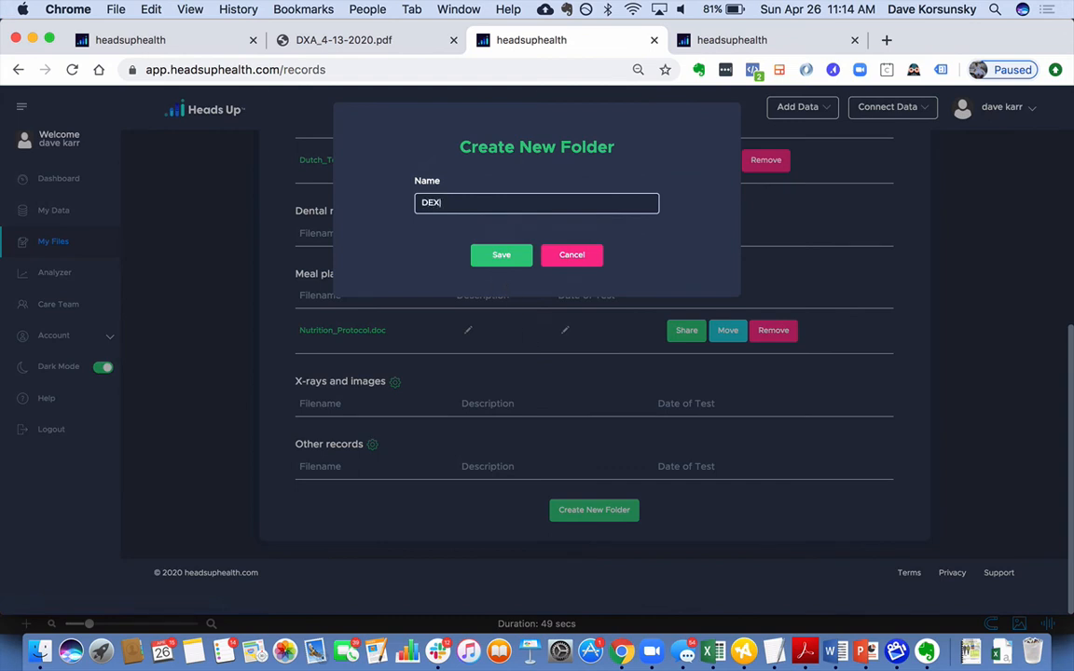
click(501, 256)
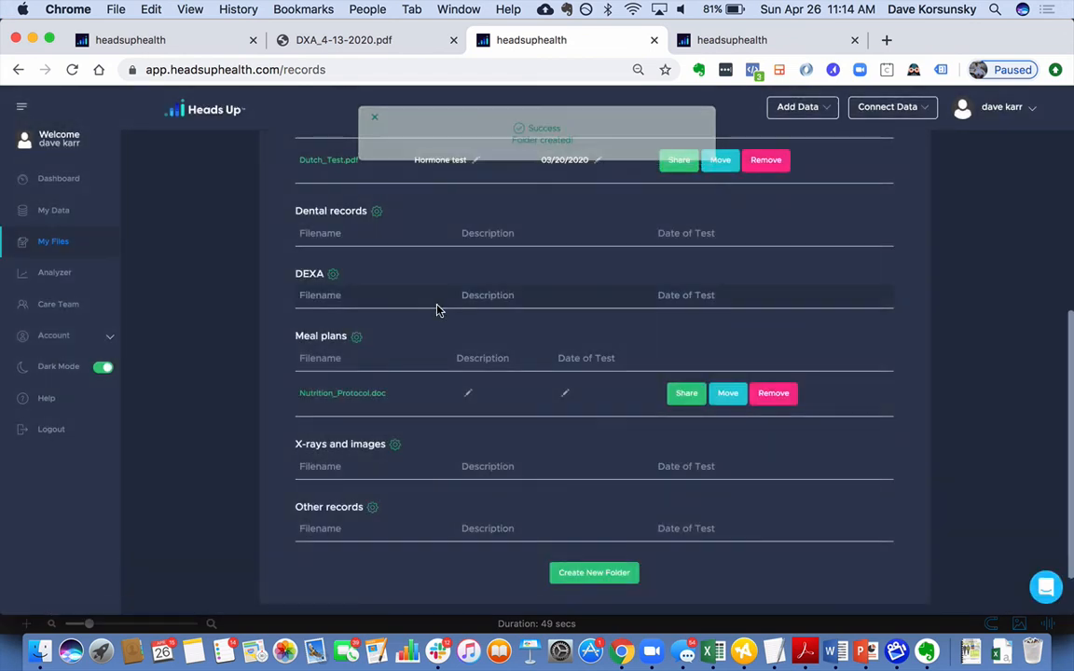
Step: Upload DXA_4-13-2020.pdf from Downloads as a new record in the DEXA folder
scroll(438, 307, up, 5)
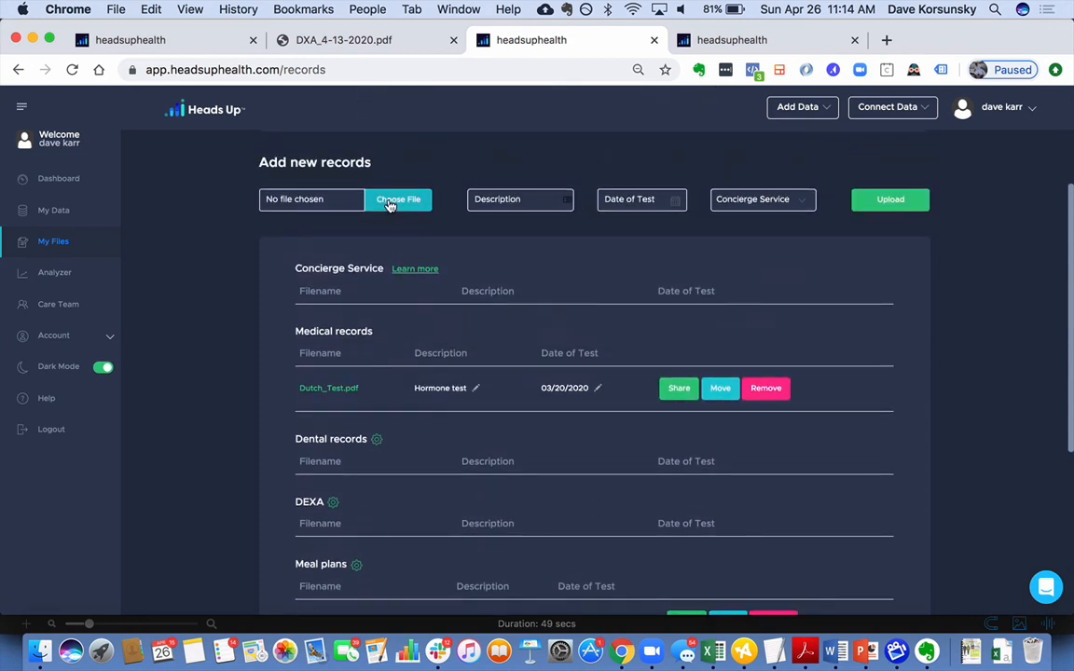
click(390, 204)
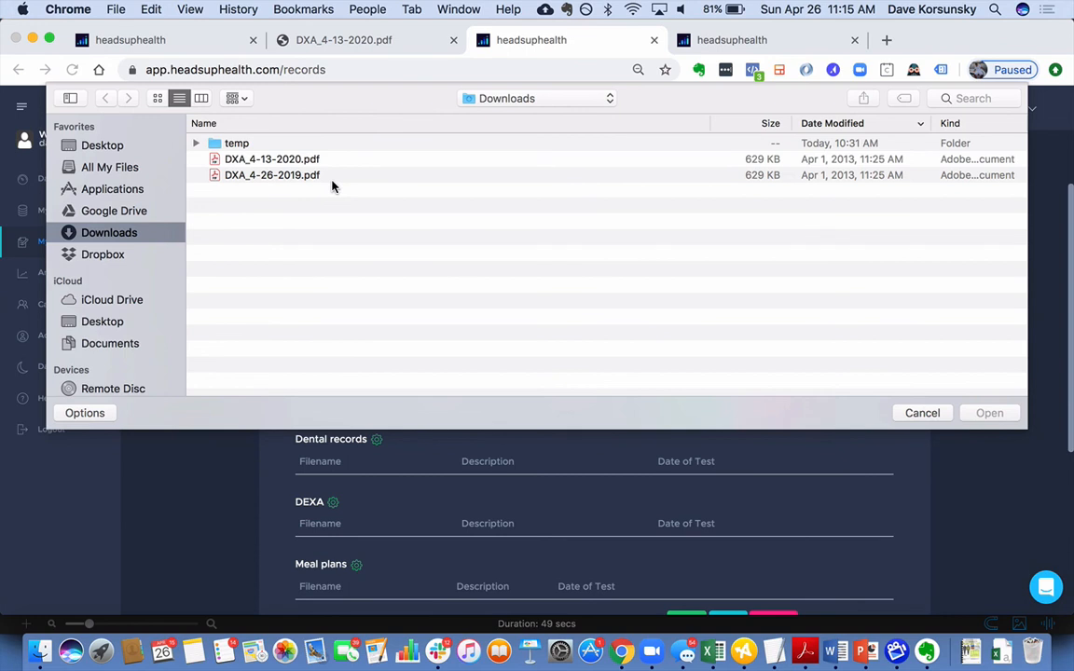
double_click(265, 160)
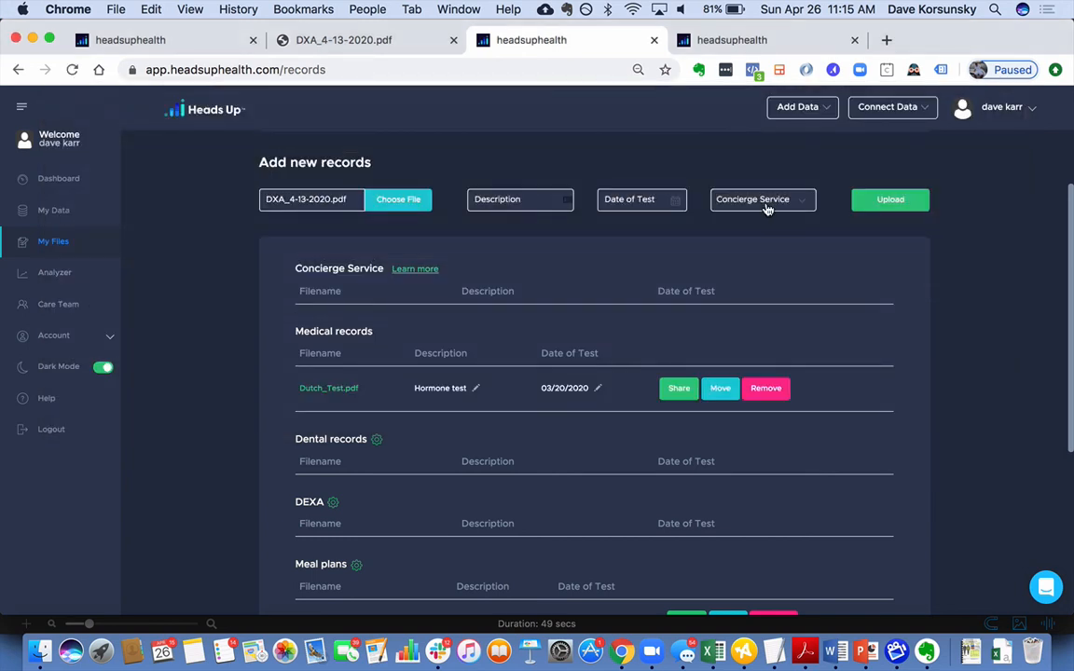
click(767, 208)
click(734, 301)
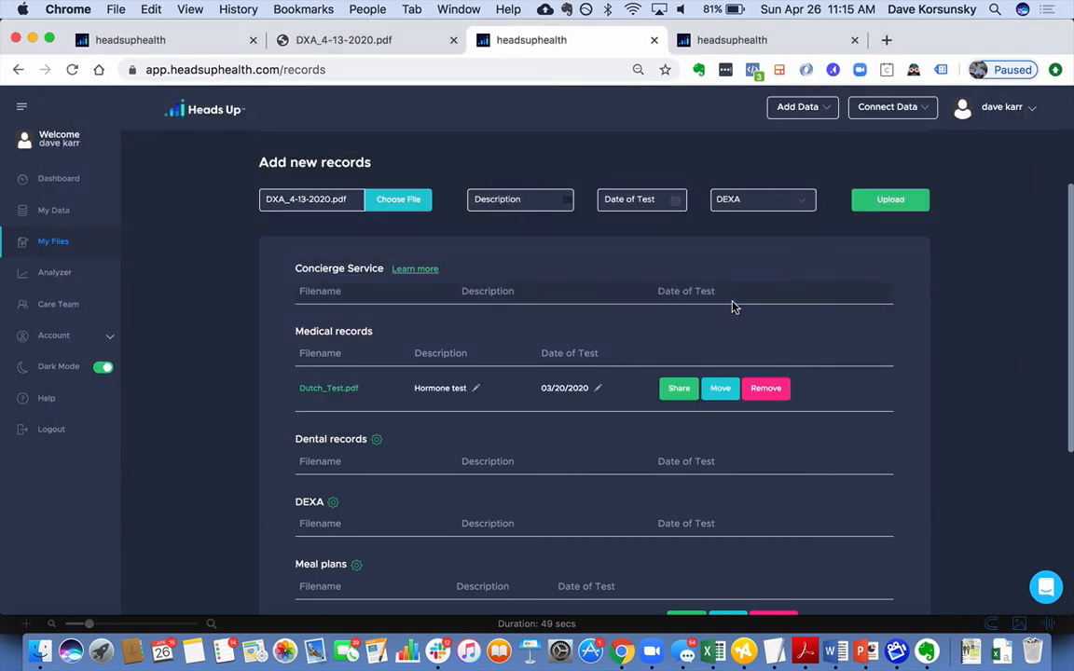
click(881, 214)
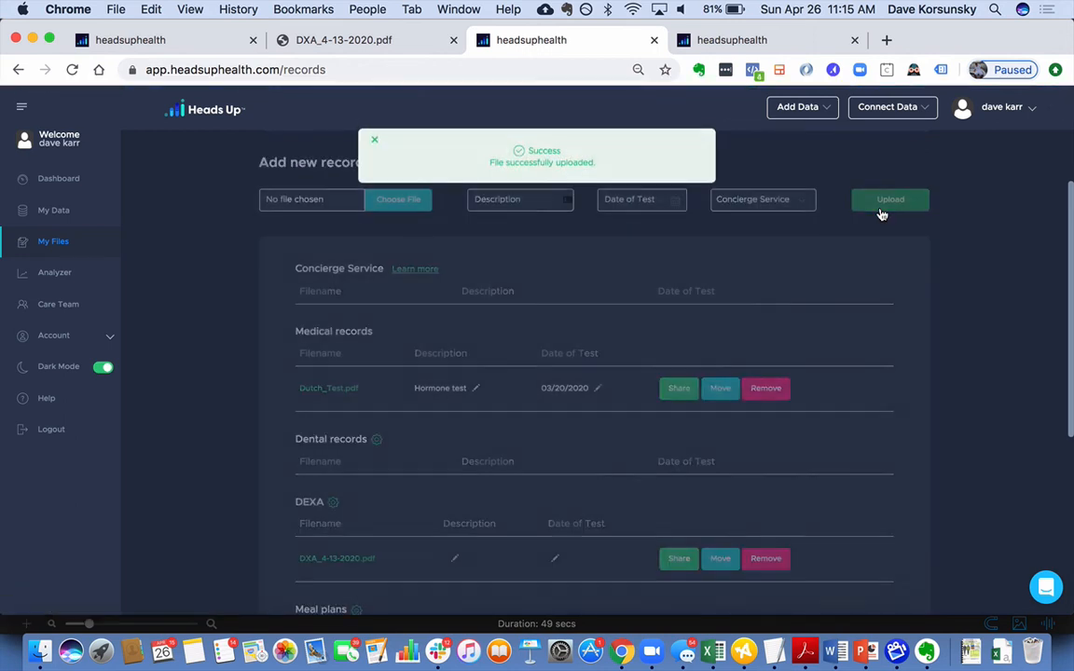
Step: Open the uploaded DXA_4-13-2020.pdf from the DEXA folder, look through its pages and close it
scroll(438, 491, down, 2)
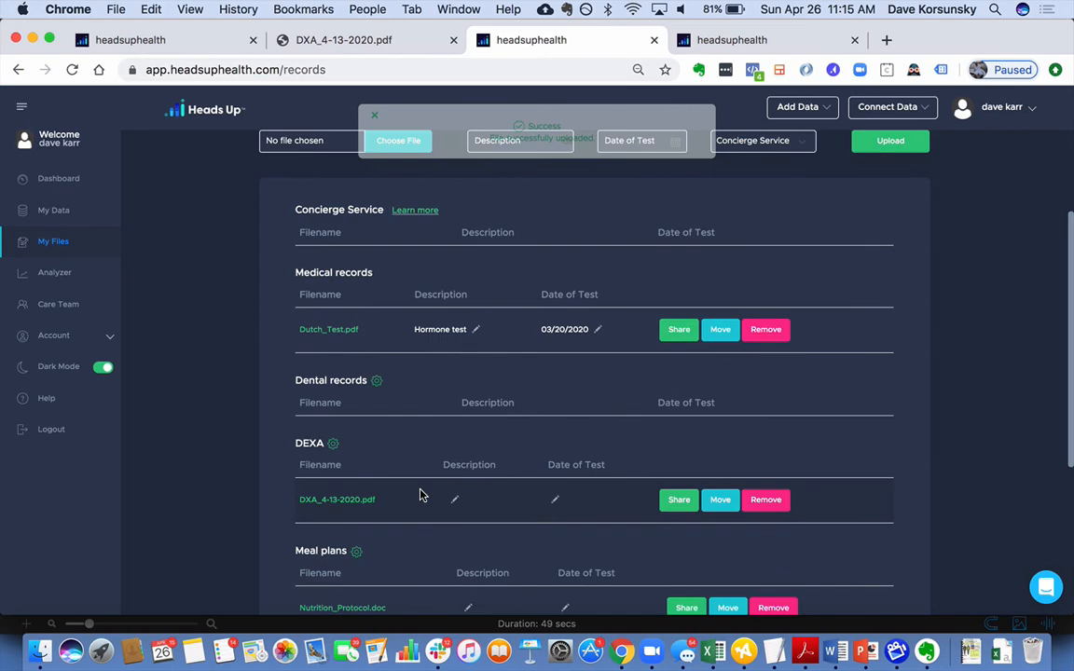
click(339, 504)
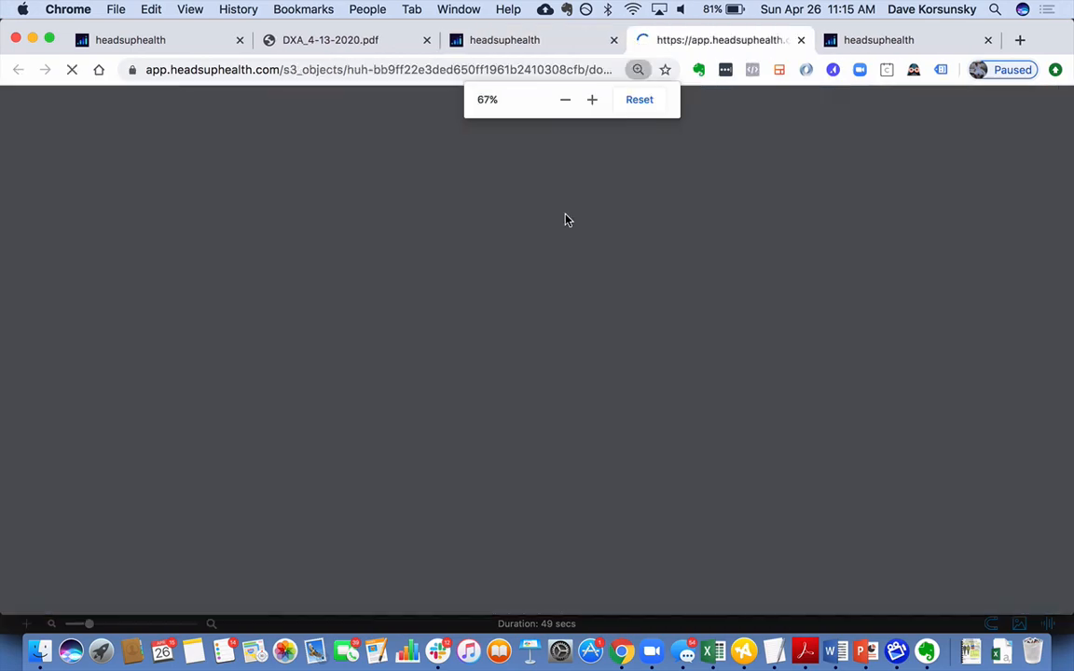
scroll(540, 412, down, 15)
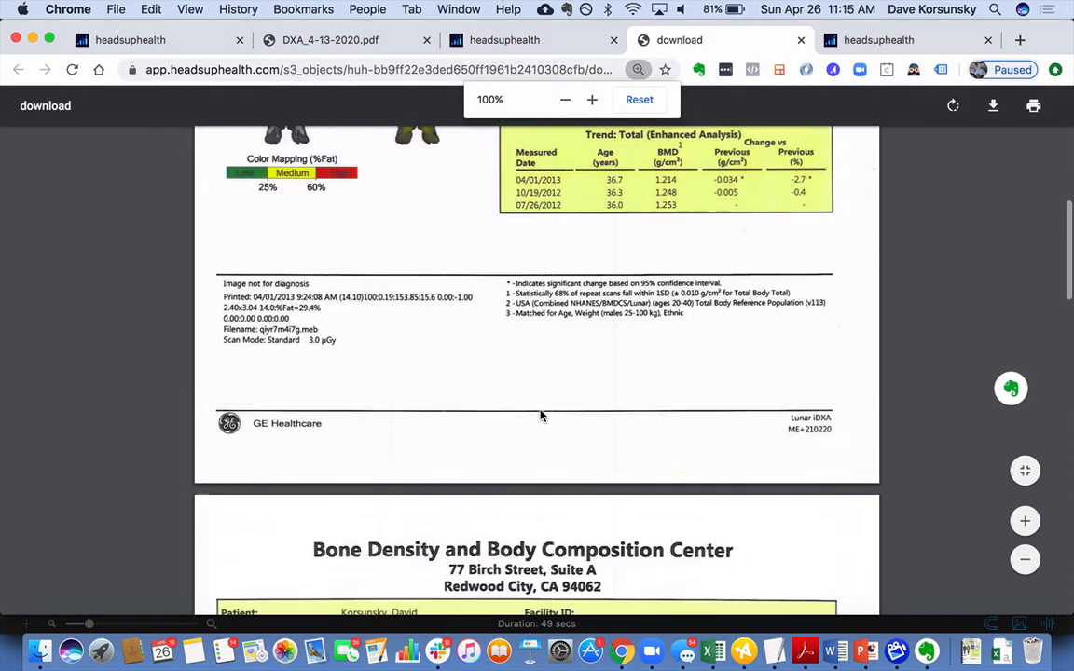
scroll(540, 415, up, 15)
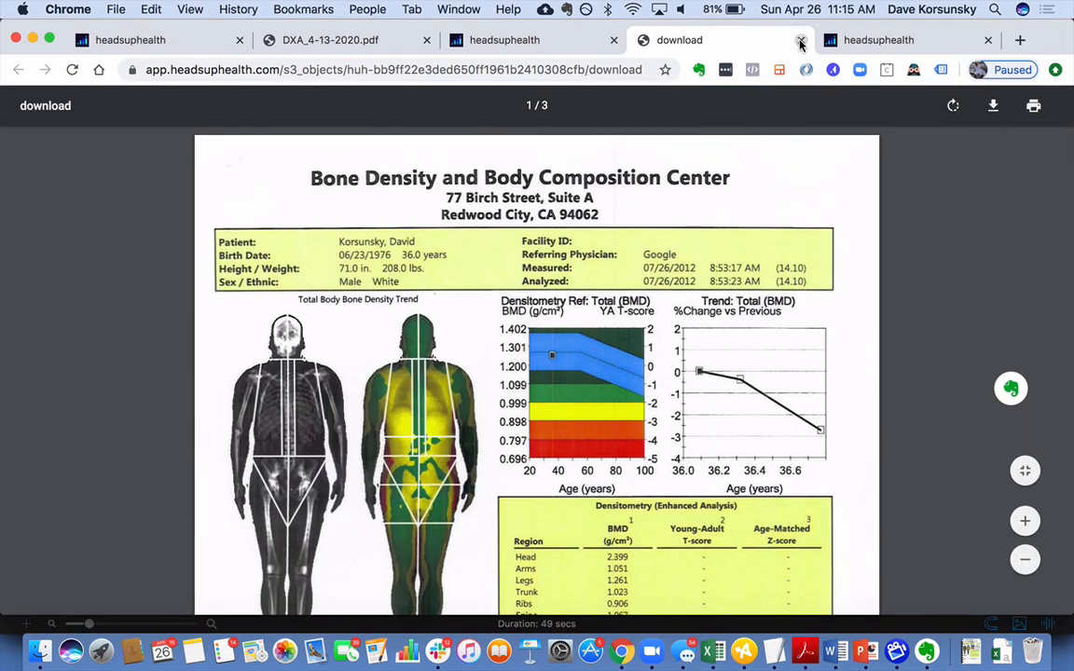
click(800, 40)
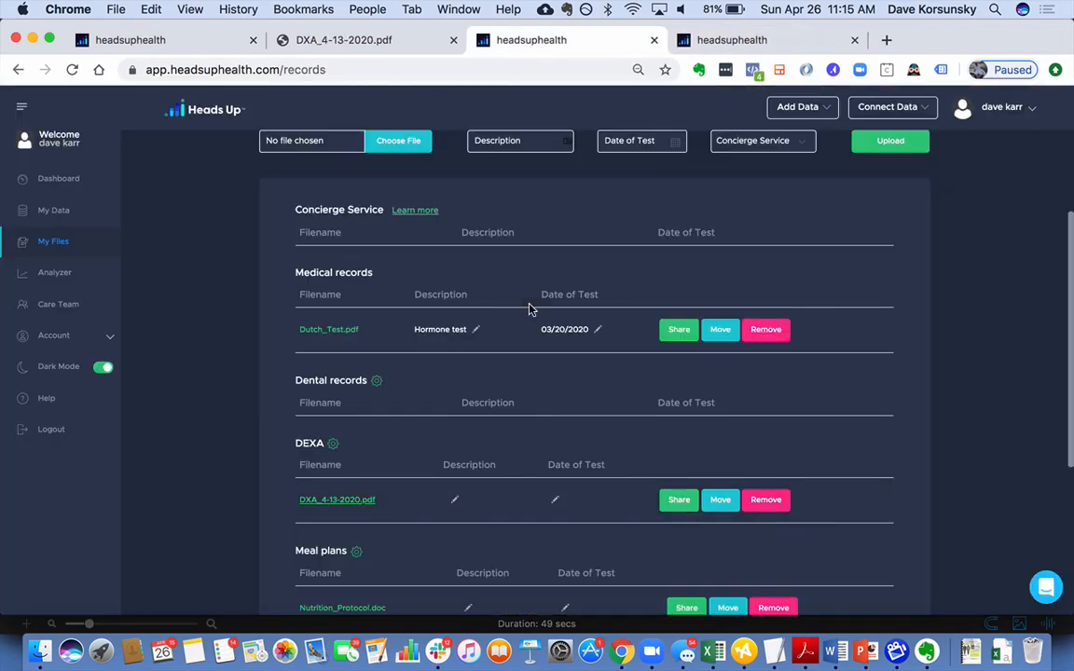
Step: Look over the stored DEXA record, switch to the already open My Biomarkers page and review the DEXA results through DEXA - Totals
scroll(662, 460, down, 2)
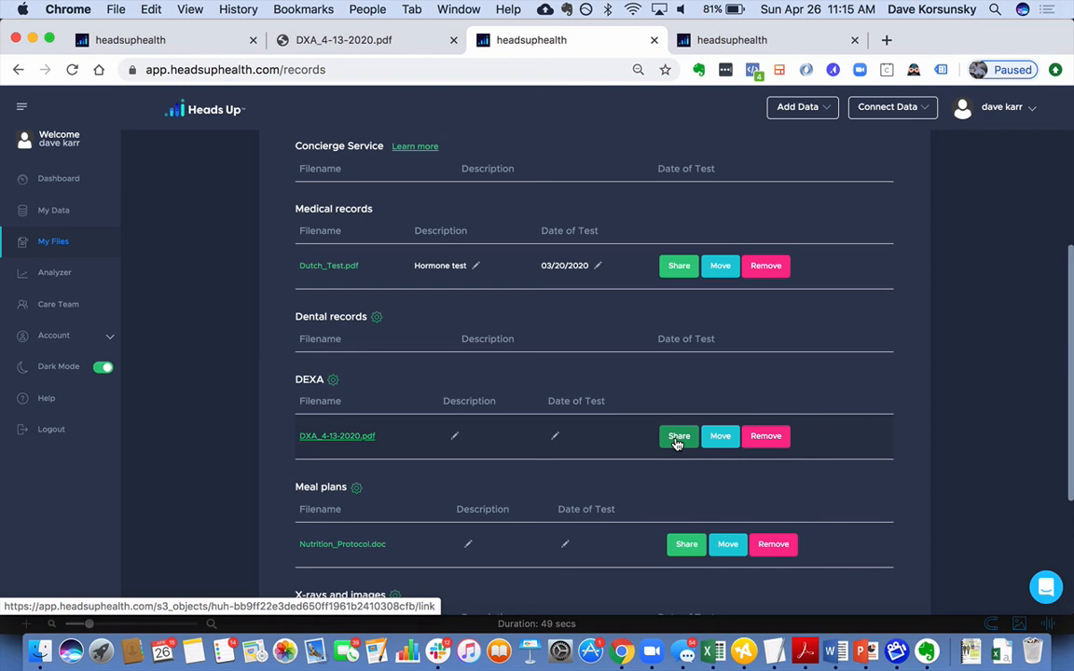
click(678, 438)
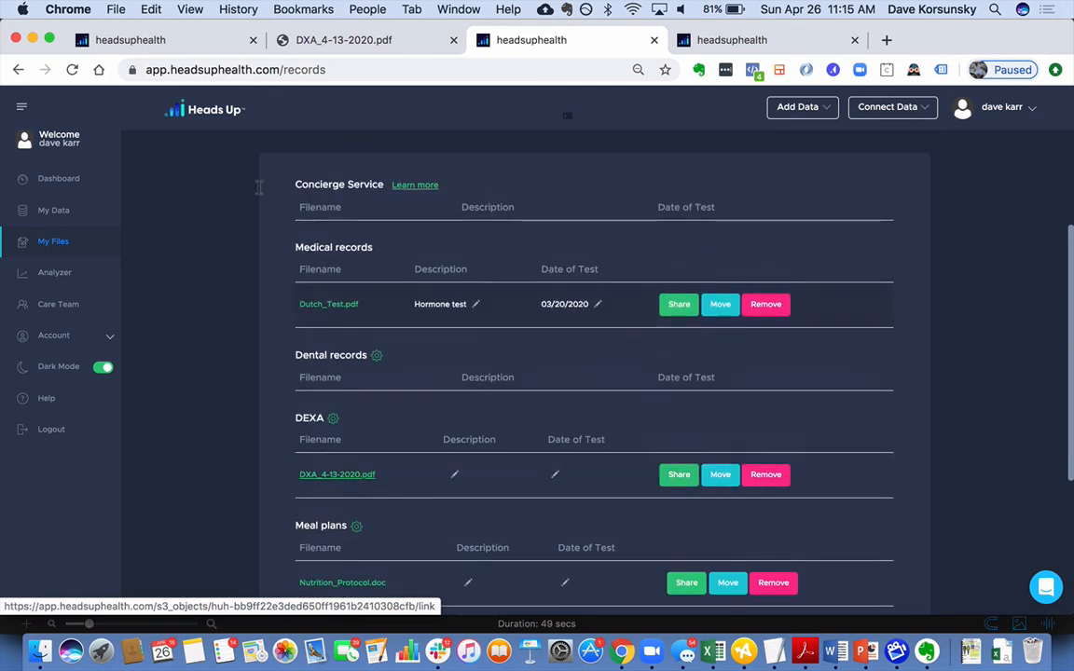
click(146, 40)
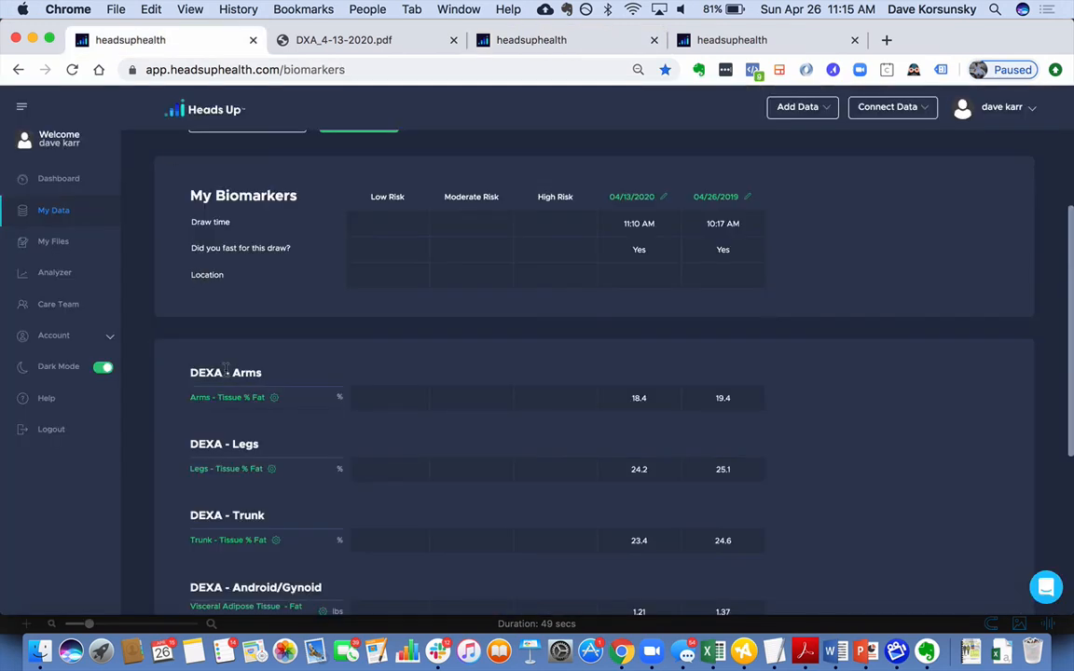
scroll(226, 376, down, 5)
scroll(226, 375, down, 2)
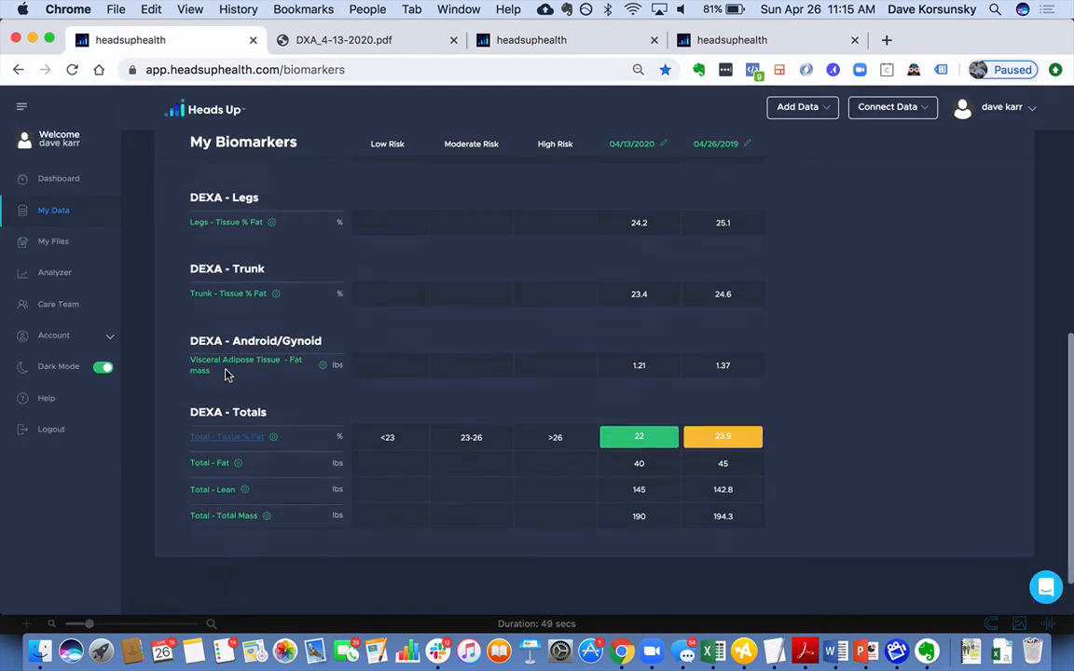